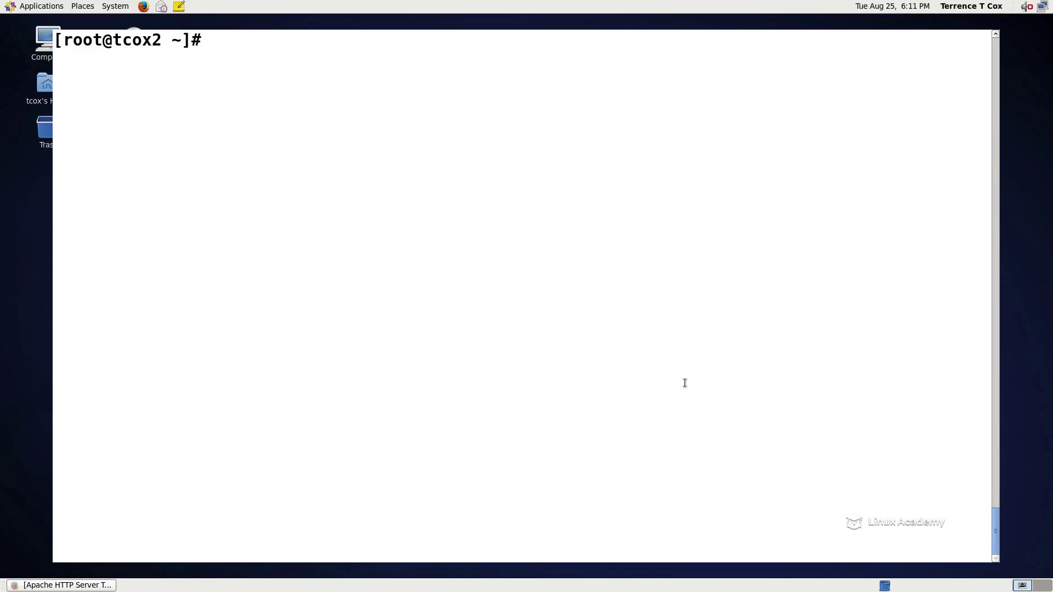
List the running processes matching http and open a telnet connection to localhost on port 80.
text(ps aux | grep http)
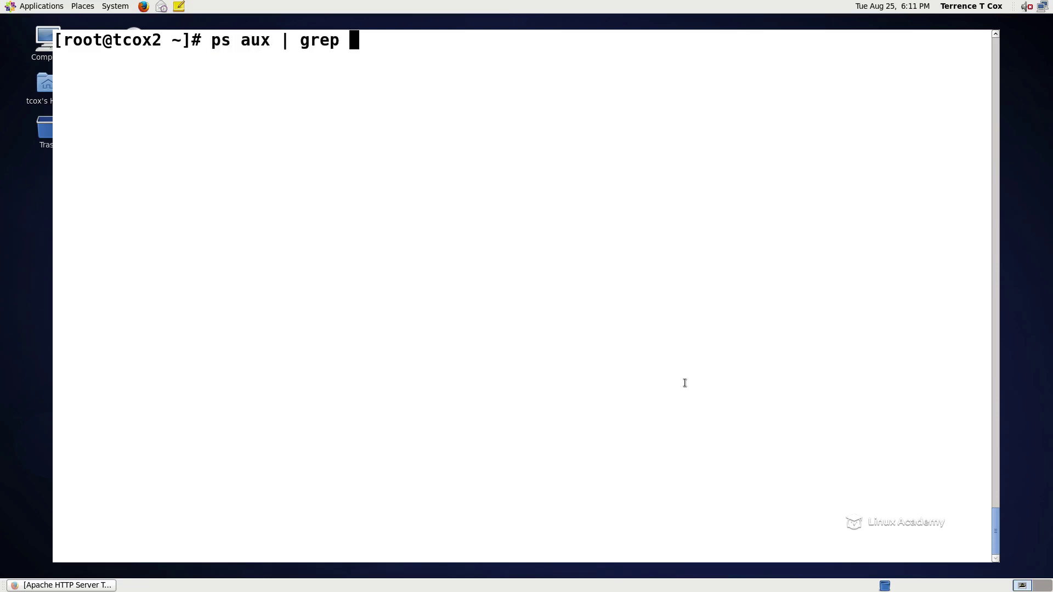
key(Return)
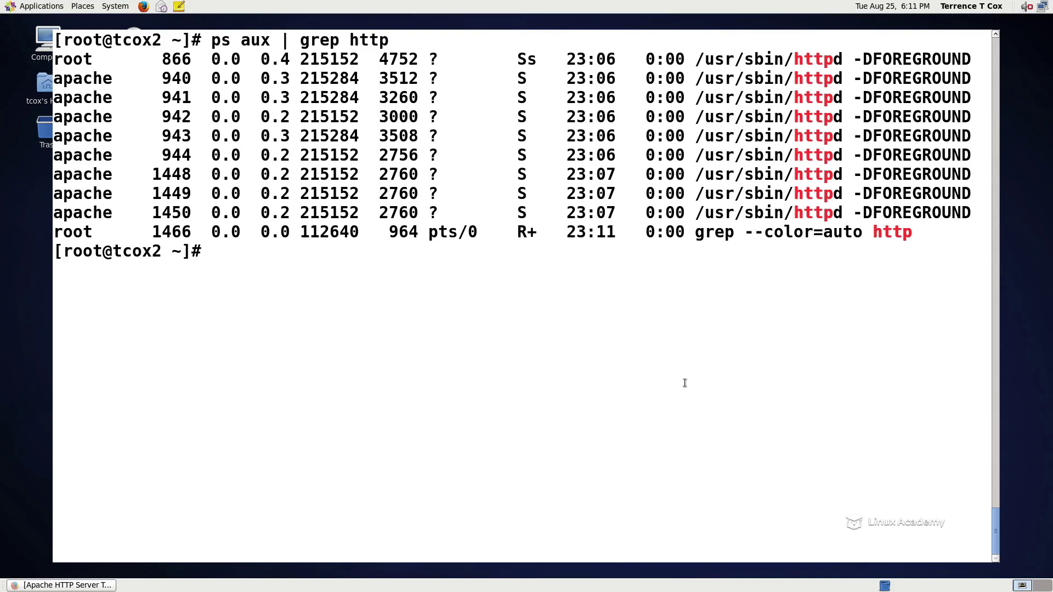
text(telnet )
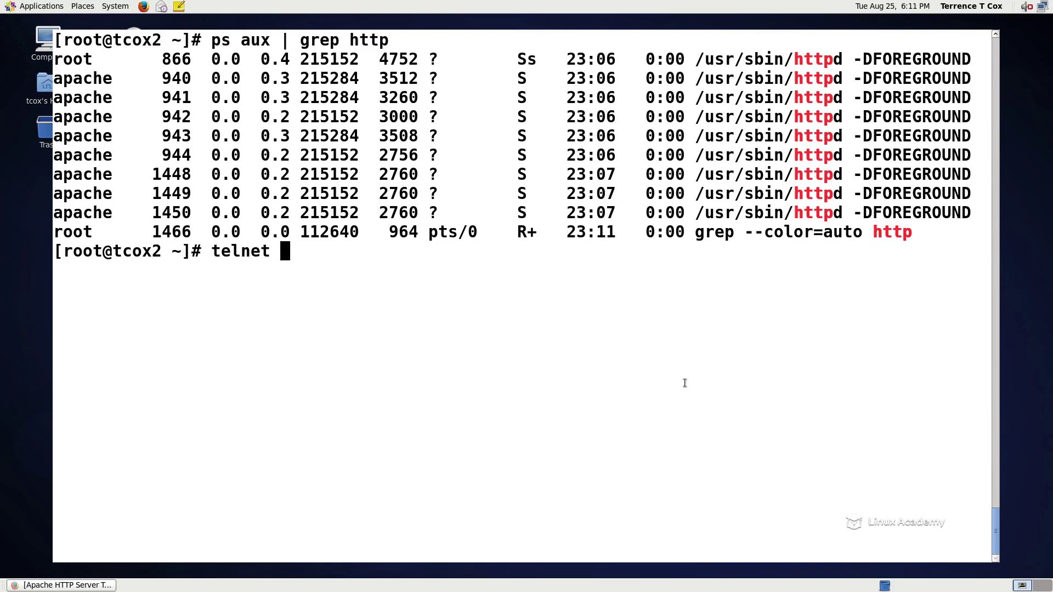
text(localhost 80)
key(Return)
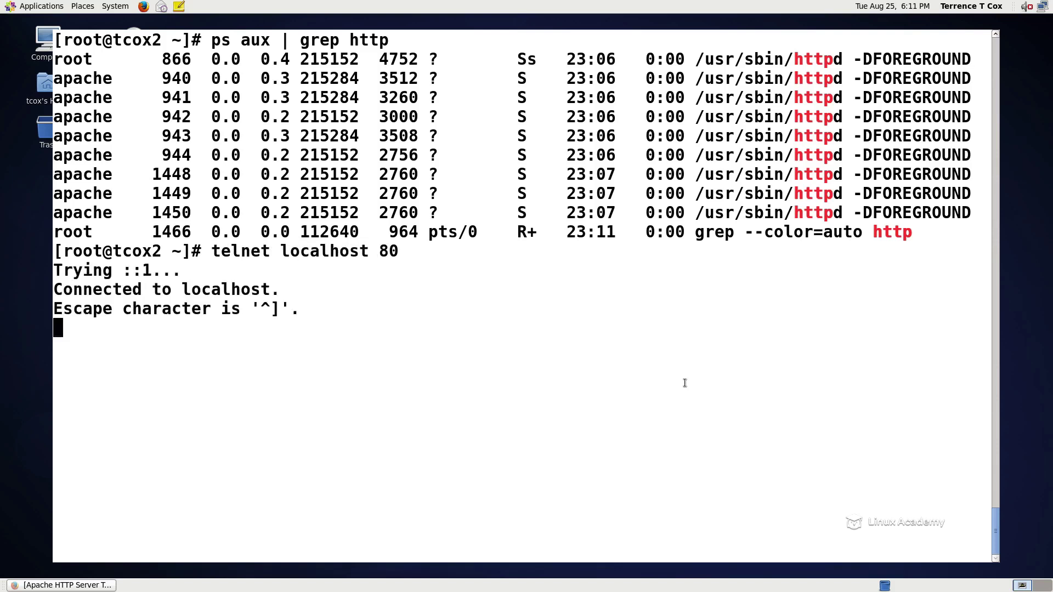
Escape to the telnet prompt and quit the connection to localhost.
text(q)
key(BackSpace)
key(ctrl+bracketright)
text(quit)
key(Return)
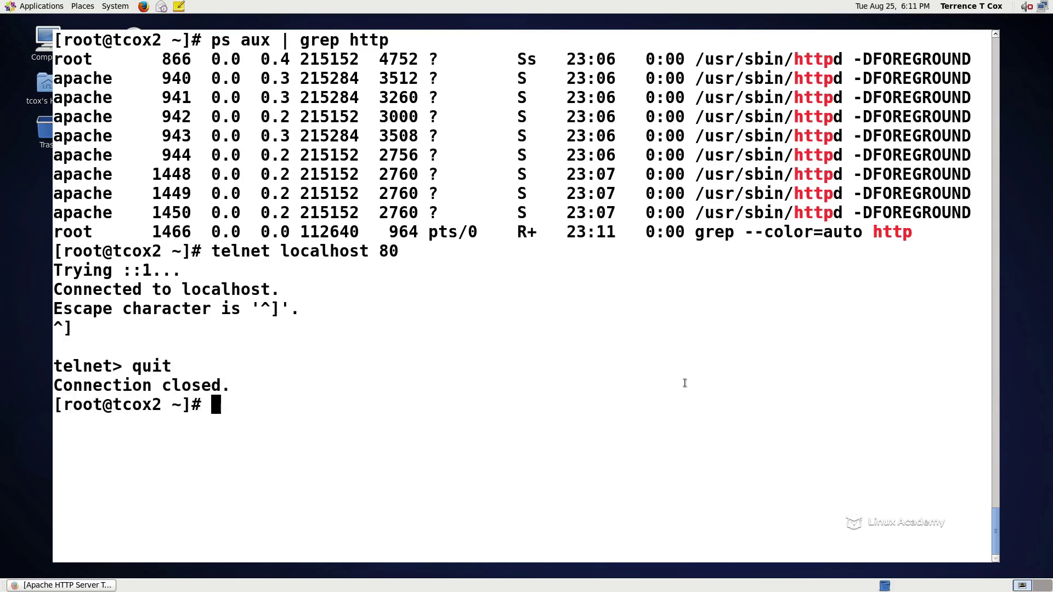
Display the network interface configuration with ifconfig, and clear the terminal screen.
text(ifconfig)
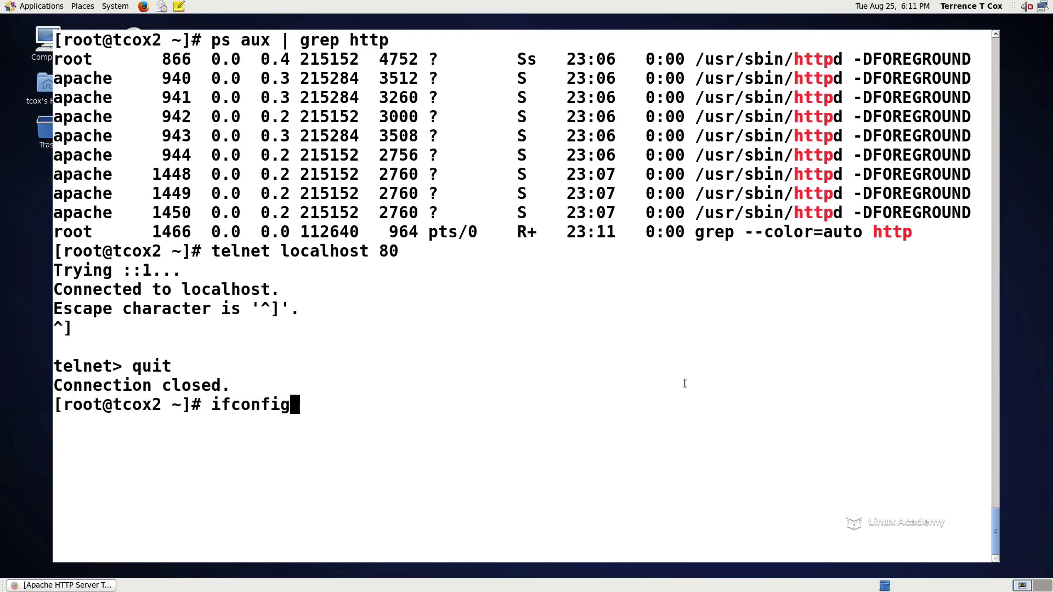
key(Return)
text(clear)
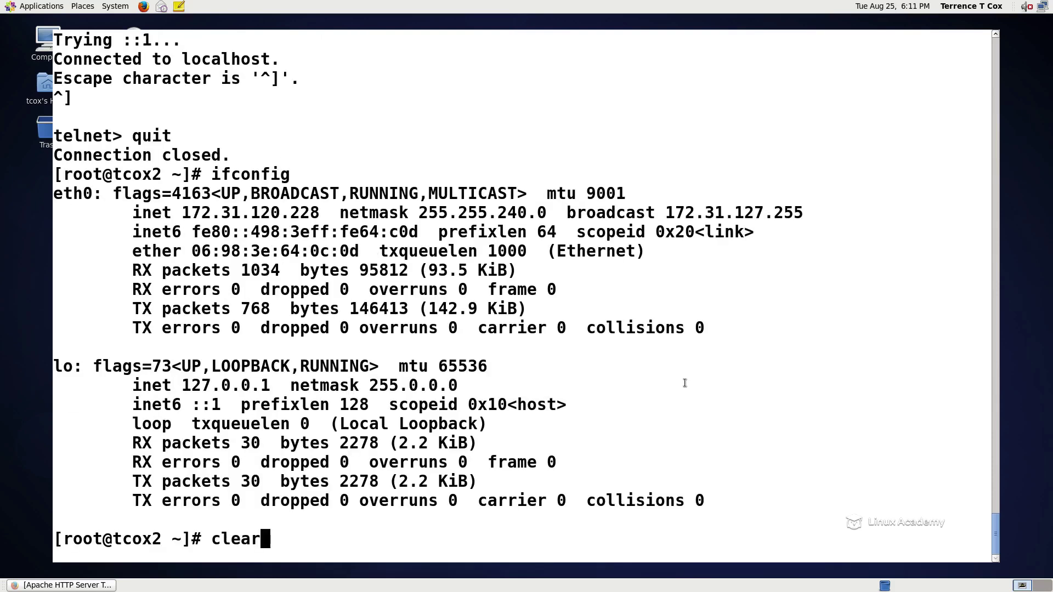
key(Return)
Hide the terminal, view the Apache HTTP Server test page in Firefox, and minimize the browser.
key(ctrl+d)
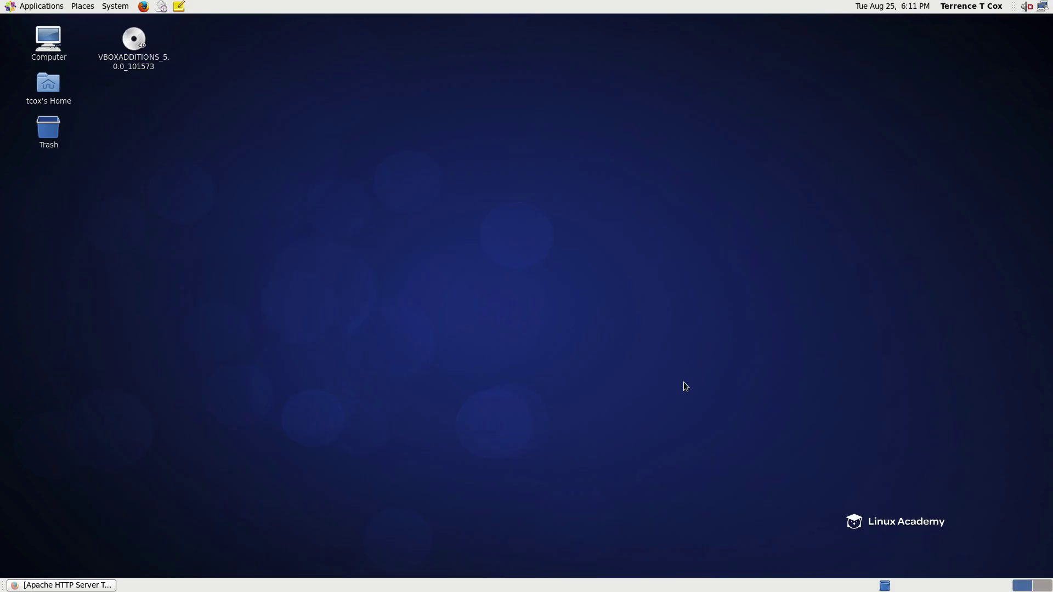
click(51, 583)
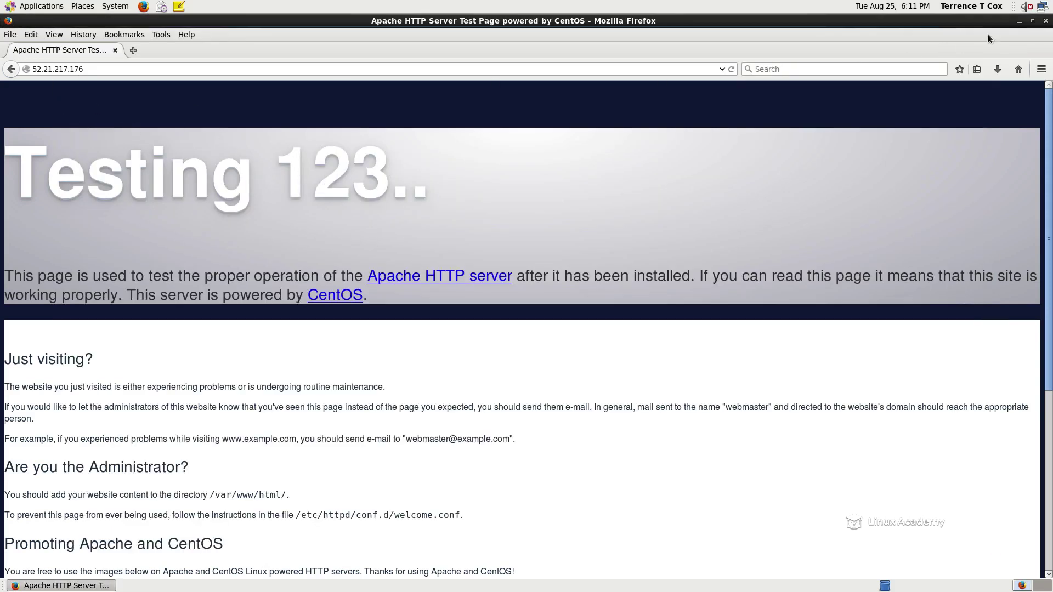
click(1018, 21)
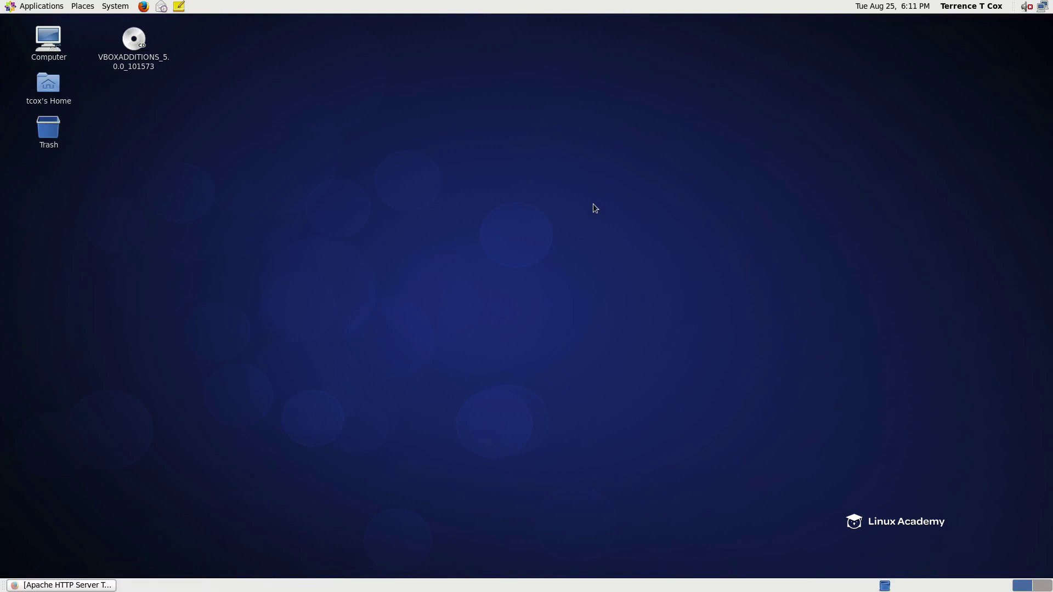
Bring the terminal back, change to the /etc/httpd/ directory and list its contents in long format.
key(F12)
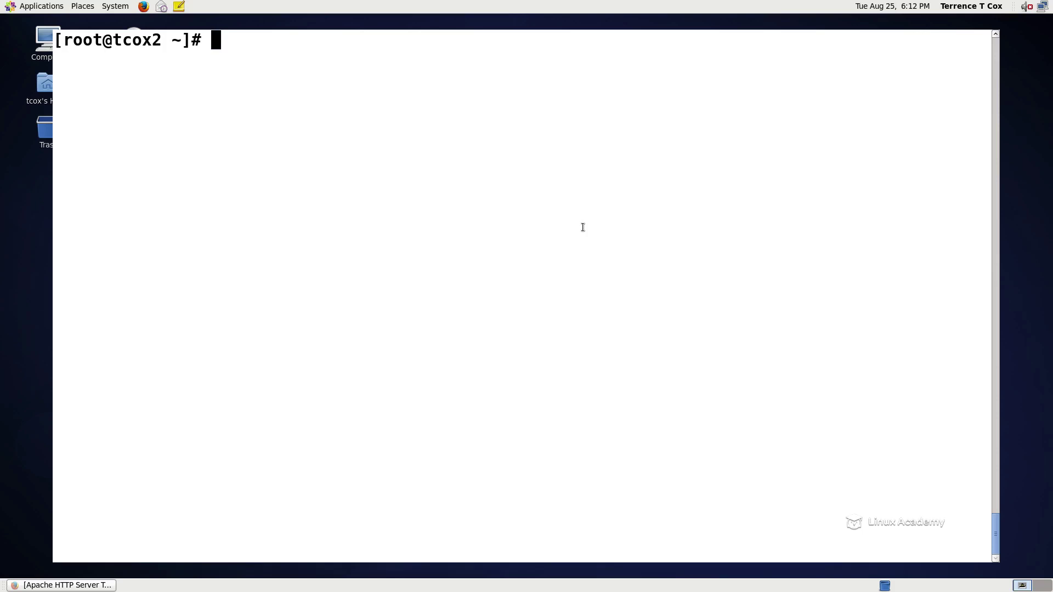
text(cd /etc/httpd/)
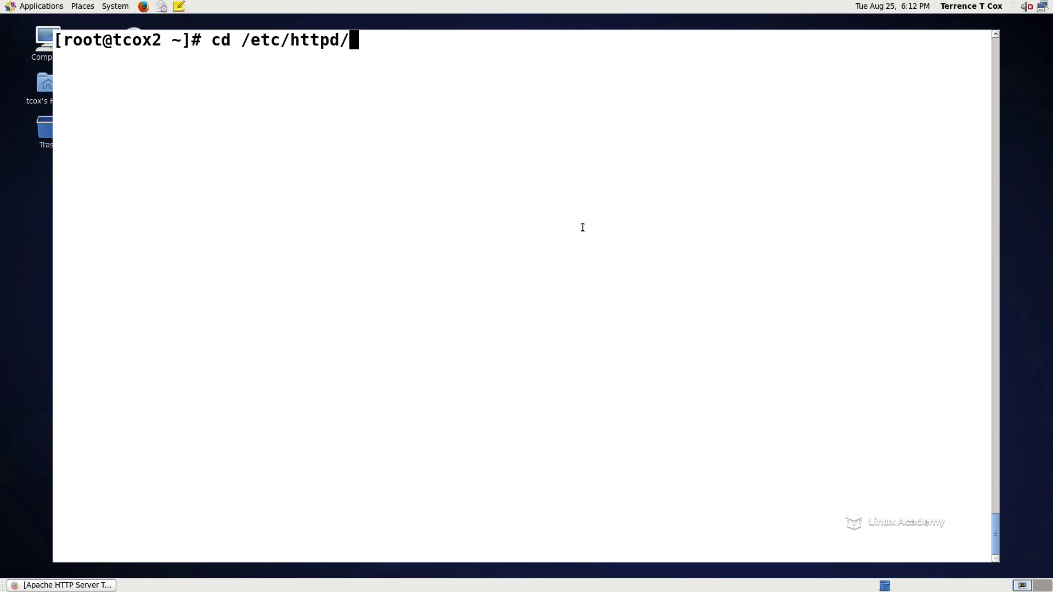
key(Return)
text(ll)
key(Return)
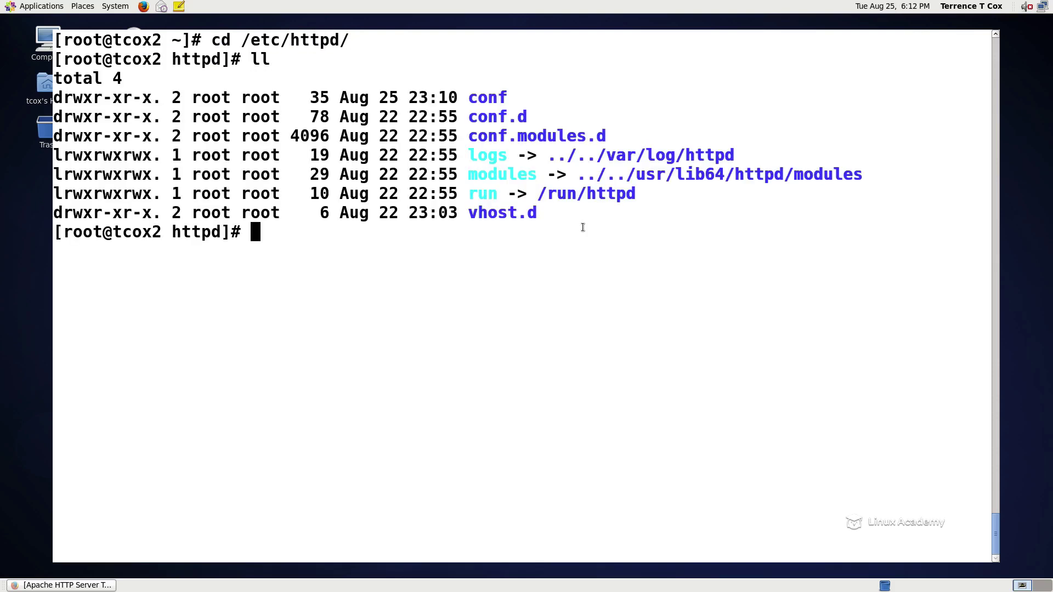
Change into the conf subdirectory and list its files in long format.
text(cd conf)
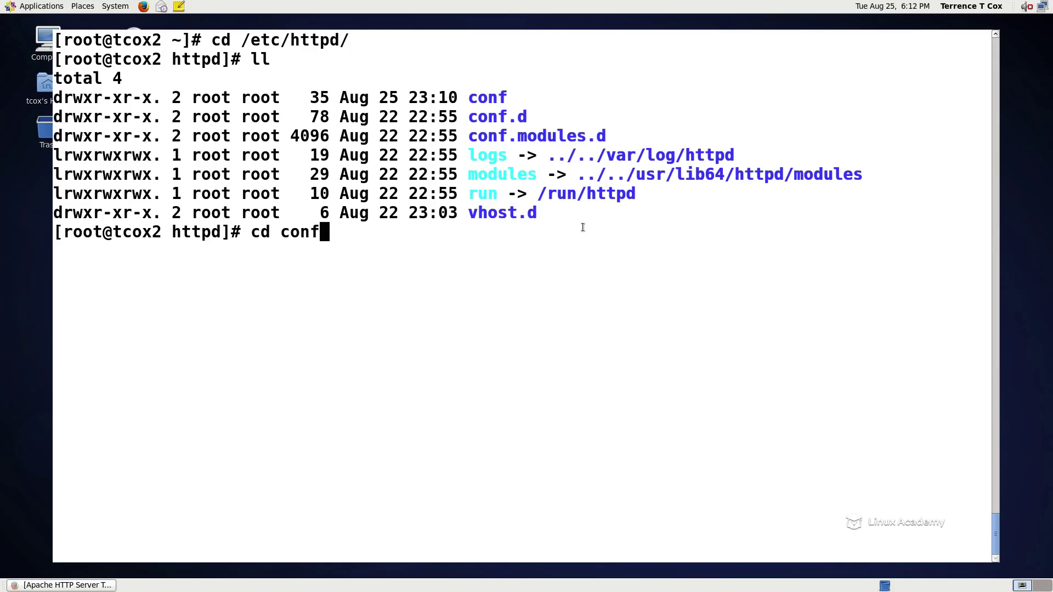
key(Return)
text(ll)
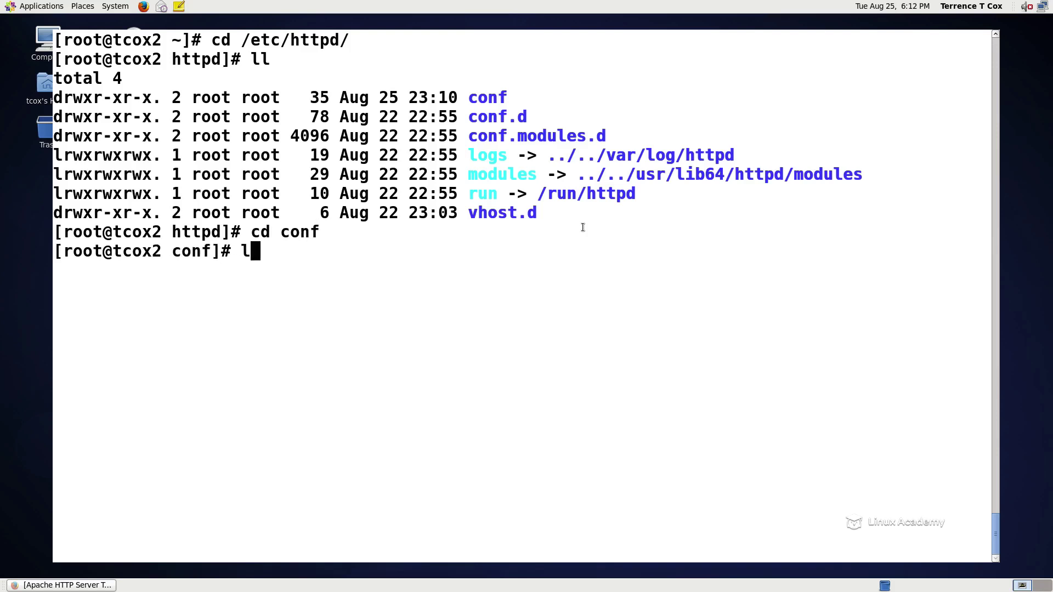
key(Return)
Open httpd.conf in vim.
text(vim)
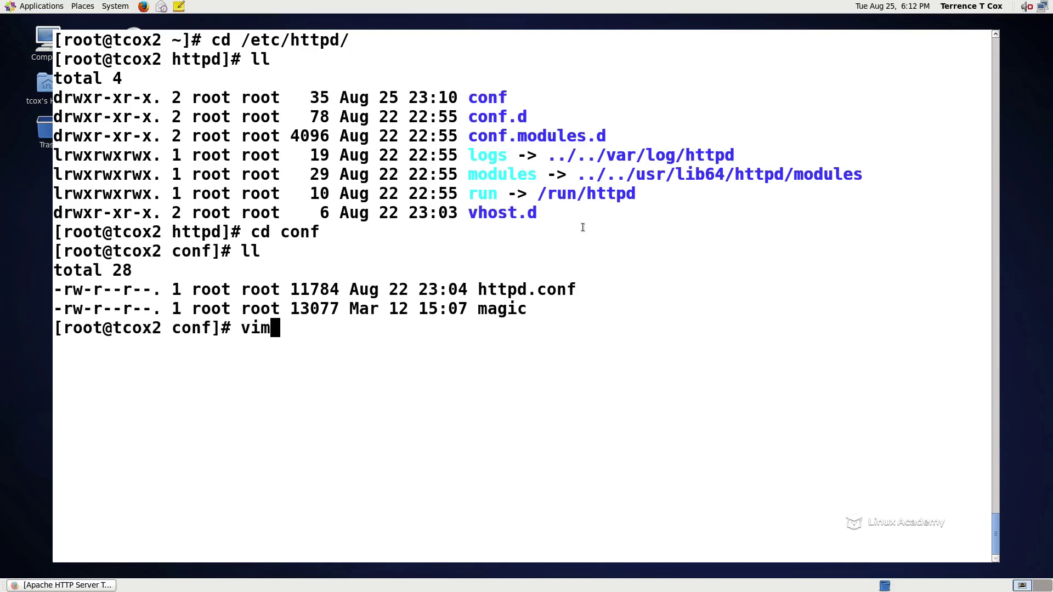
text( httpd.conf)
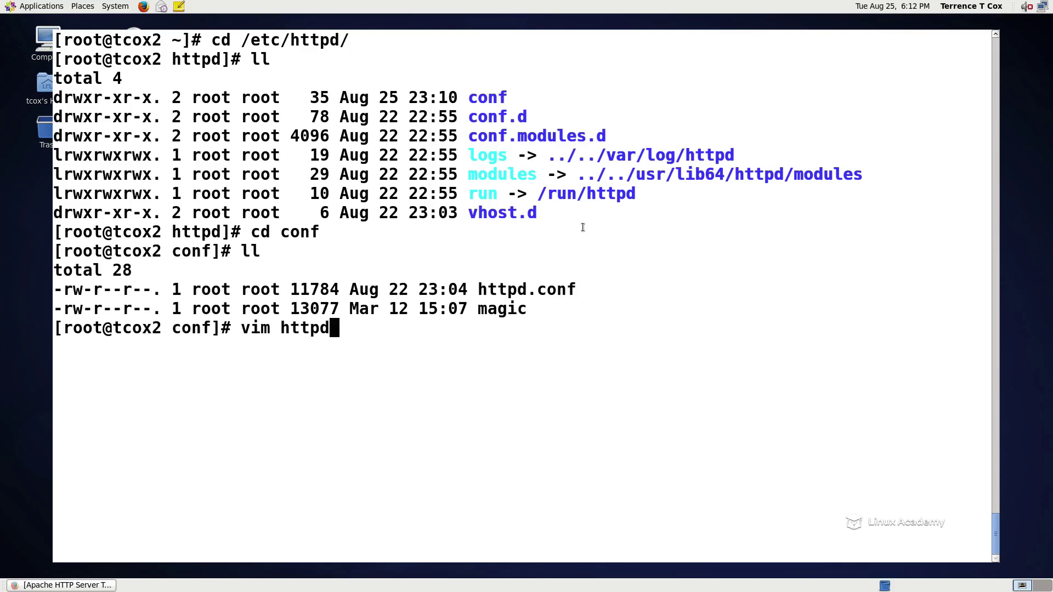
key(Return)
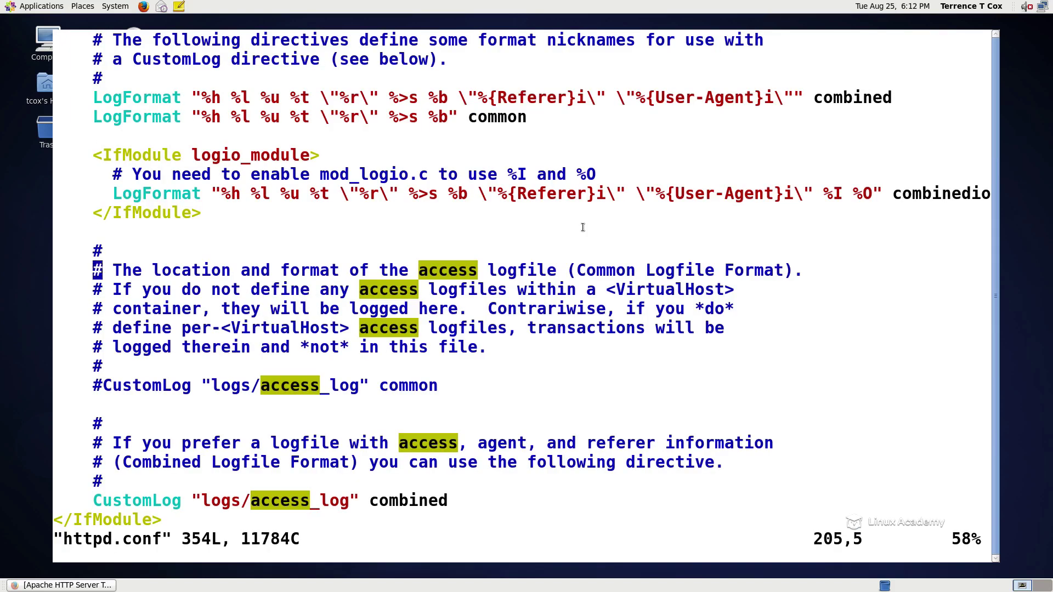
Examine the LogLevel setting and the log_config_module section, ending at the first LogFormat directive.
key(Up)
key(Up)
key(Up)
key(Up)
key(Up)
key(Up)
key(Up)
key(Up)
key(Up)
key(Up)
key(Up)
key(Up)
key(Up)
key(Up)
key(Up)
key(Up)
key(Up)
key(Up)
key(Up)
key(Up)
key(Down)
key(Down)
key(Down)
key(Down)
key(Down)
key(Down)
key(Down)
key(Down)
key(Down)
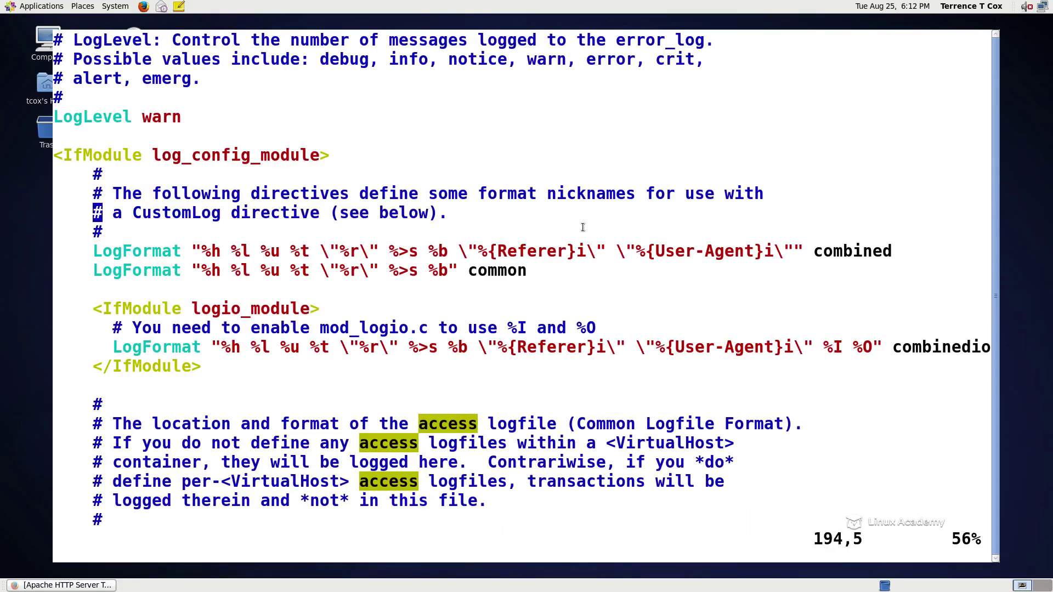
key(Up)
key(Up)
key(Up)
key(Up)
key(Down)
key(Down)
key(Down)
key(Down)
key(Down)
key(Down)
Highlight the format nicknames combined, common and combinedio in the three LogFormat lines, and clear the selection.
drag(823, 250, 843, 247)
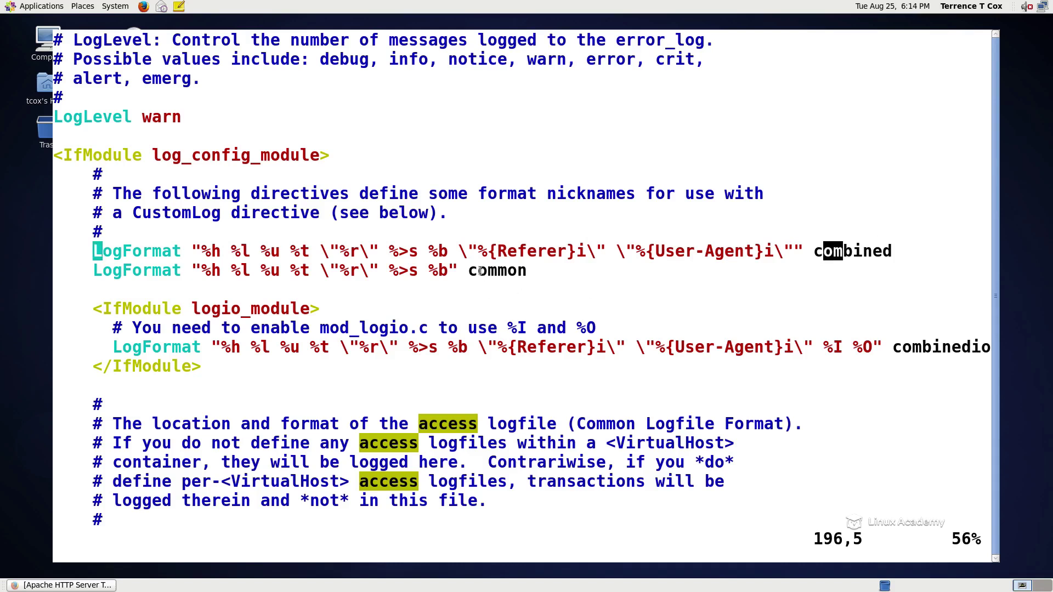
drag(479, 270, 504, 268)
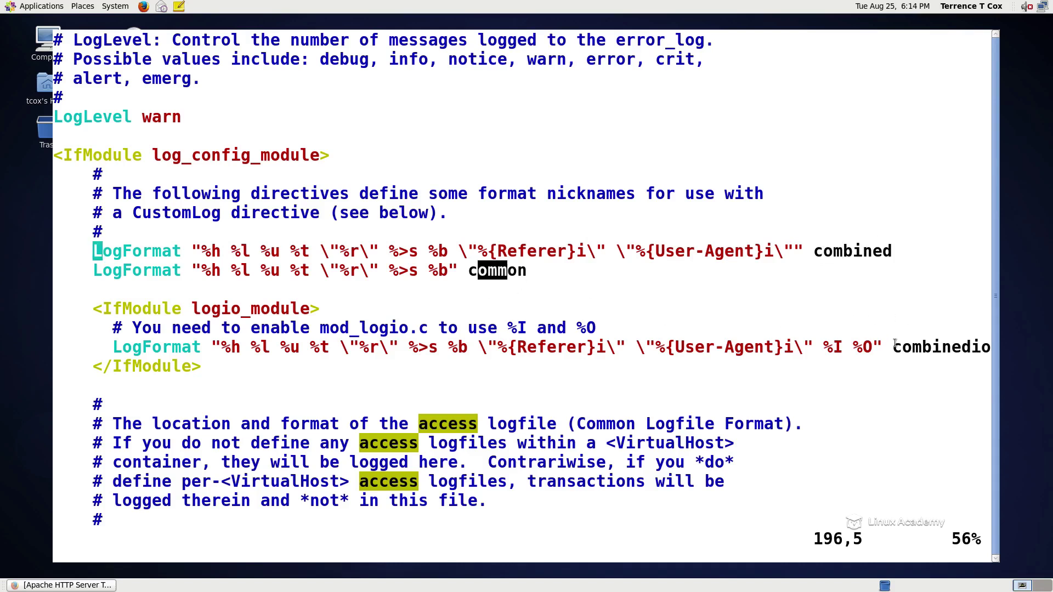
drag(893, 349, 1001, 346)
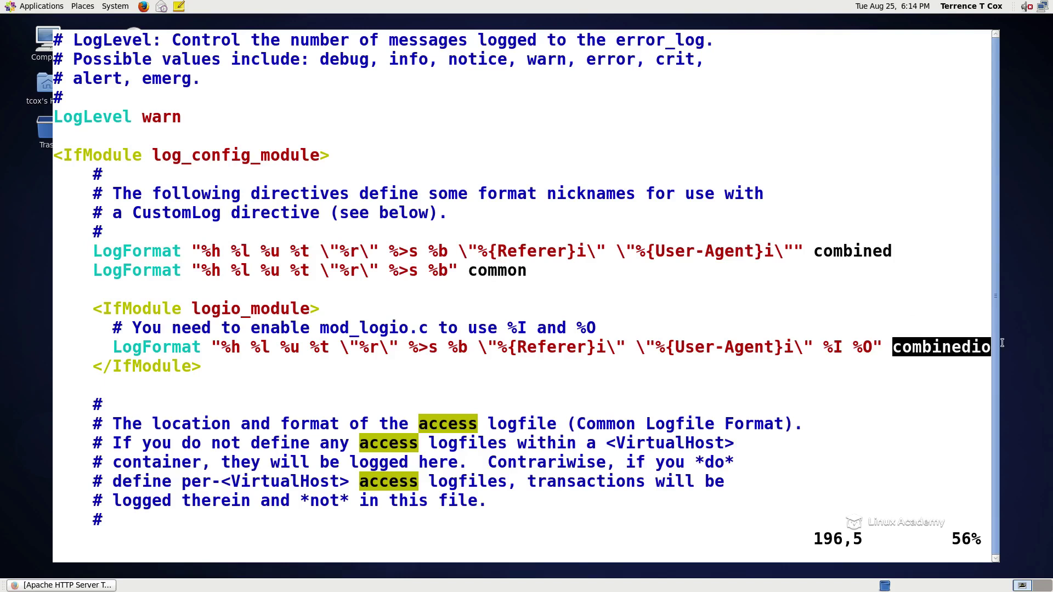
click(609, 425)
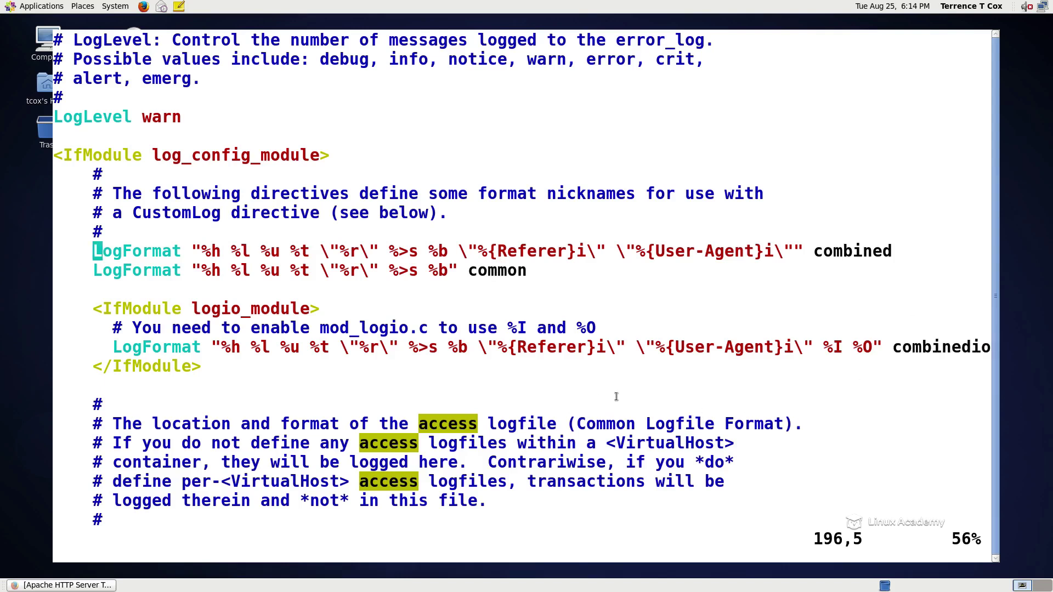
Search httpd.conf for "access" and repeat the search up to the uncommented CustomLog directive.
key(Down)
key(Down)
key(Down)
key(Down)
key(Down)
key(Down)
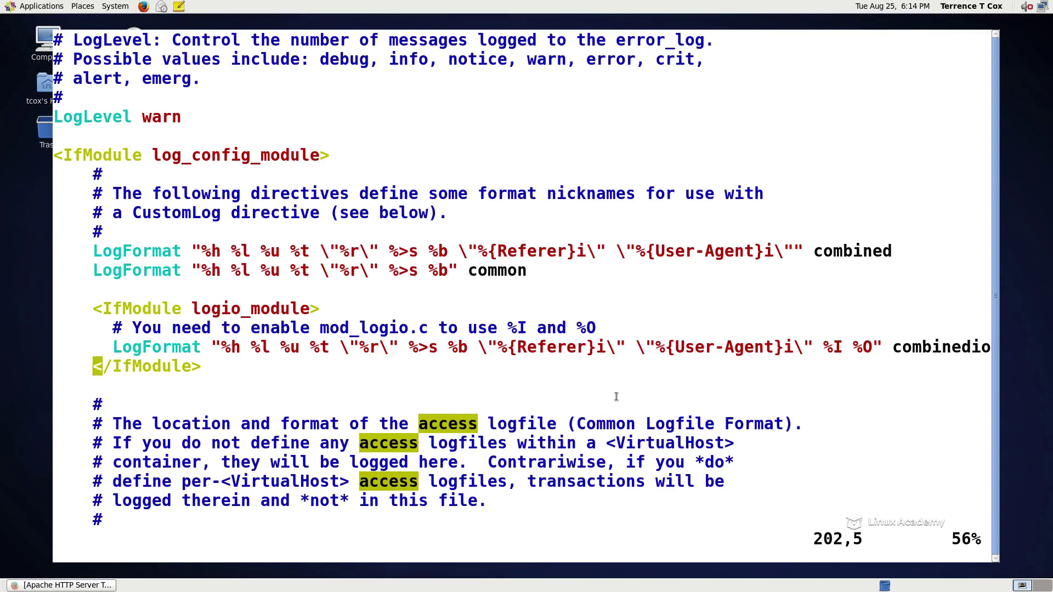
key(Down)
key(Down)
text(/access)
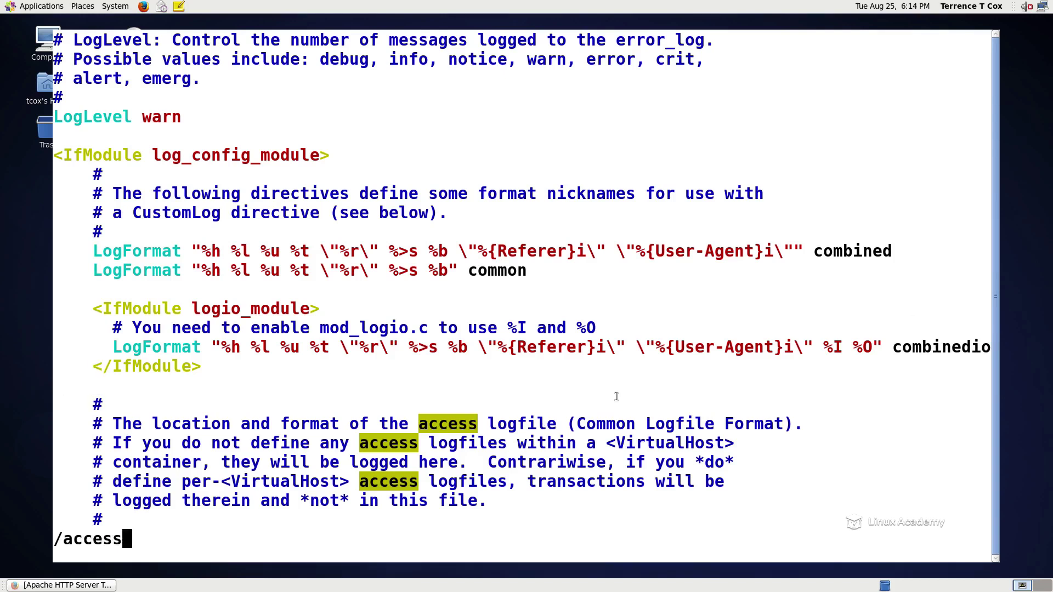
key(Return)
text(/)
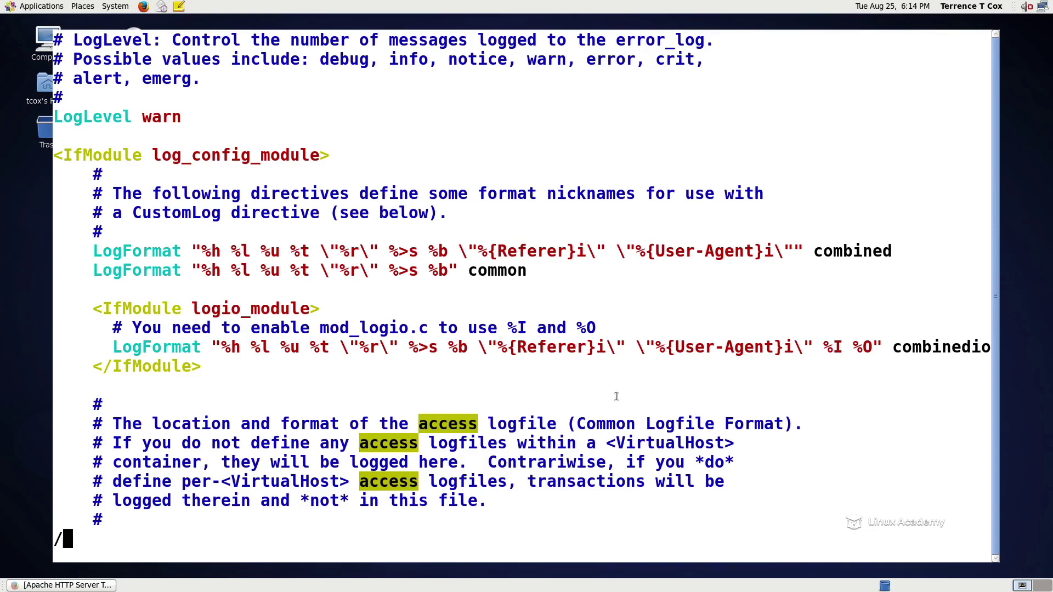
key(Return)
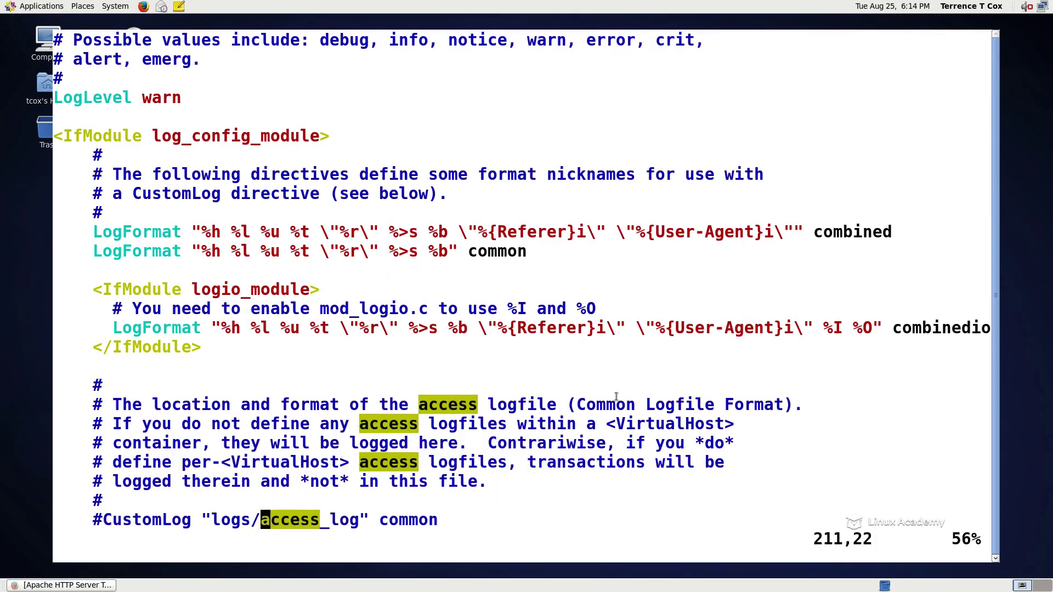
text(/)
key(Return)
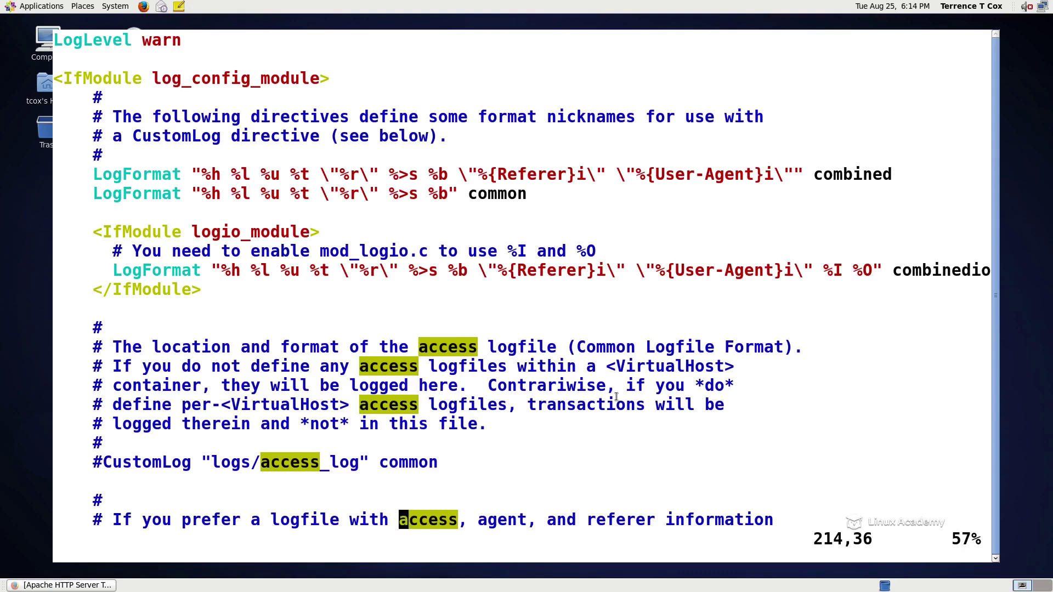
text(//)
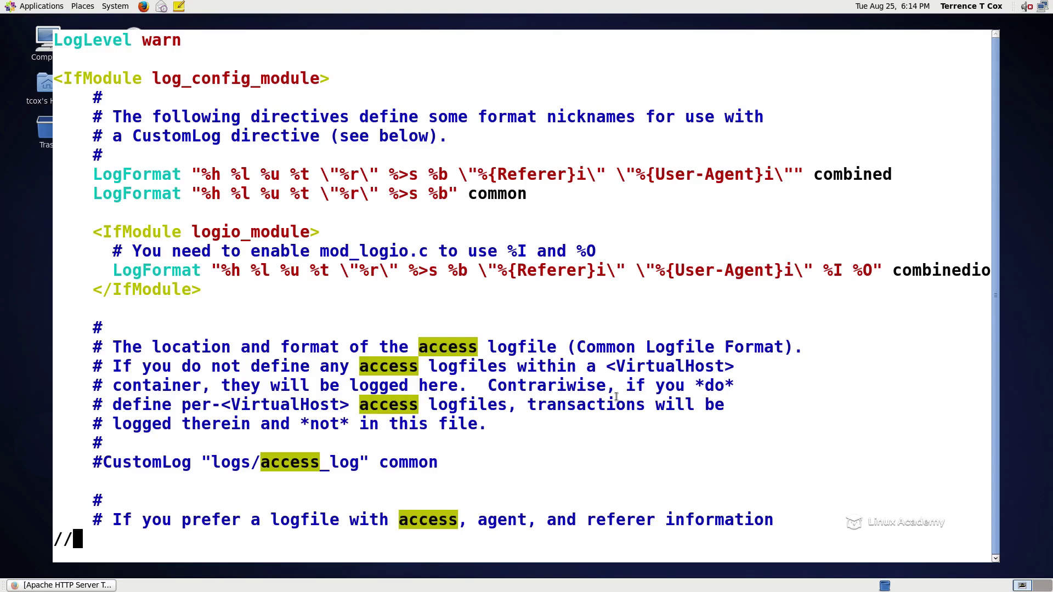
key(Return)
Examine the log file path and the format nickname in the uncommented CustomLog directive.
key(Left)
key(Left)
key(Left)
key(Left)
key(Left)
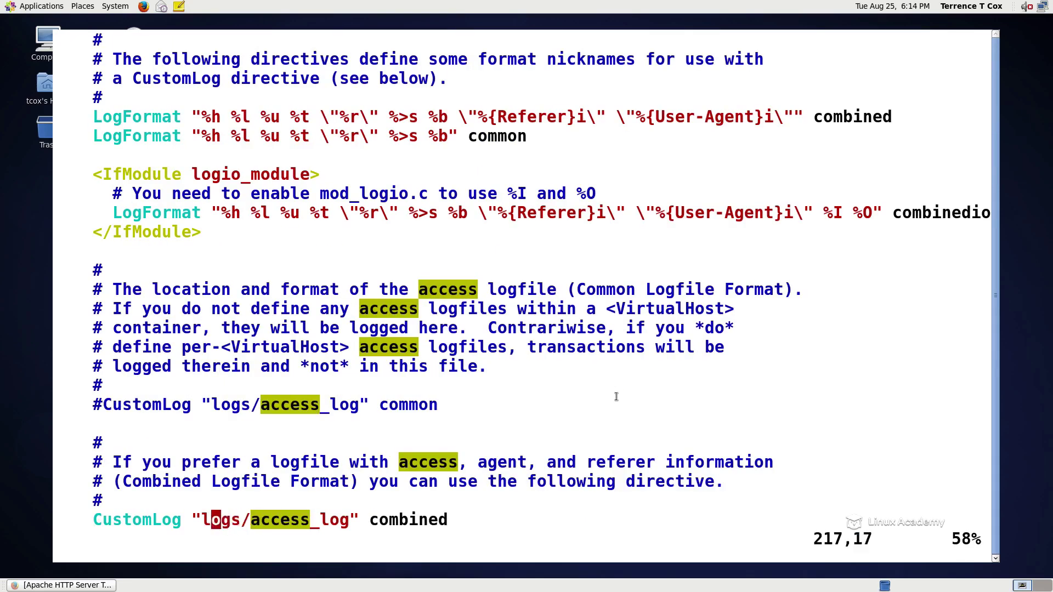
key(Right)
key(Right)
key(Right)
key(Right)
key(Right)
key(Right)
key(Right)
key(Right)
key(Right)
key(Right)
key(Right)
key(Right)
key(Right)
key(Right)
key(Right)
key(Right)
key(Right)
key(Right)
key(Left)
Return to the LogFormat directive nicknamed combined and examine the fields at the start of its format string.
key(Up)
key(Up)
key(Up)
key(Up)
key(Up)
key(Up)
key(Up)
key(Up)
key(Up)
key(Up)
key(Up)
key(Up)
key(Up)
key(Up)
key(Up)
key(Up)
key(Up)
key(Up)
key(Up)
key(Up)
key(Up)
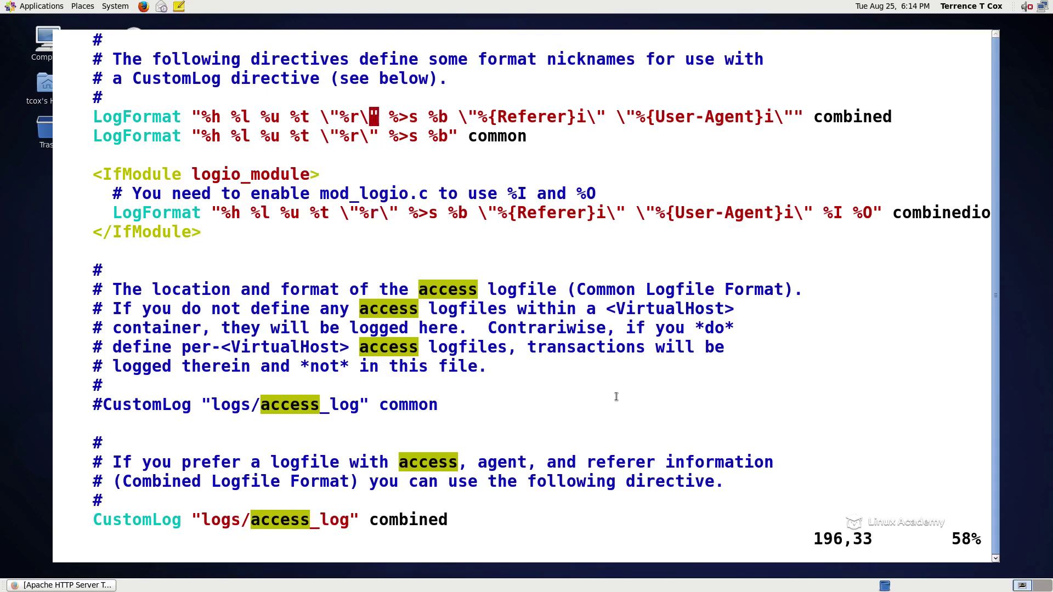
key(Left)
key(Left)
key(Left)
key(Left)
key(Left)
key(Left)
key(Left)
key(Left)
key(Left)
key(Left)
key(Left)
key(Left)
key(Left)
key(Left)
key(Left)
key(Left)
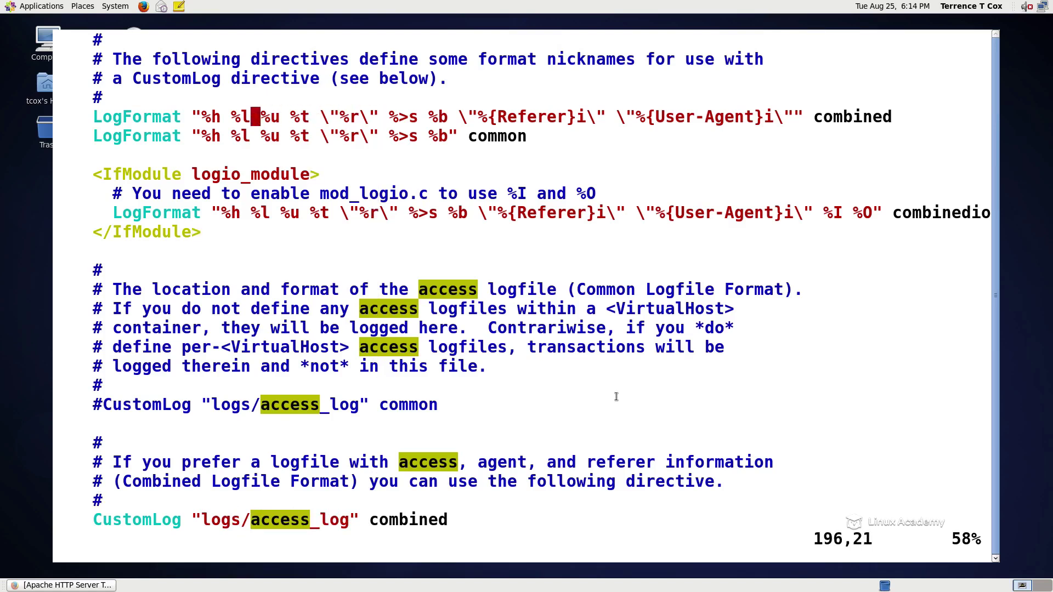
Examine the %h, %l and %u fields in the format string of the LogFormat directive nicknamed combined.
key(Right)
key(Right)
key(Right)
key(Right)
key(Right)
key(Right)
key(Right)
key(Right)
key(Left)
key(Left)
key(Left)
key(Left)
key(Left)
key(Left)
key(Left)
key(Left)
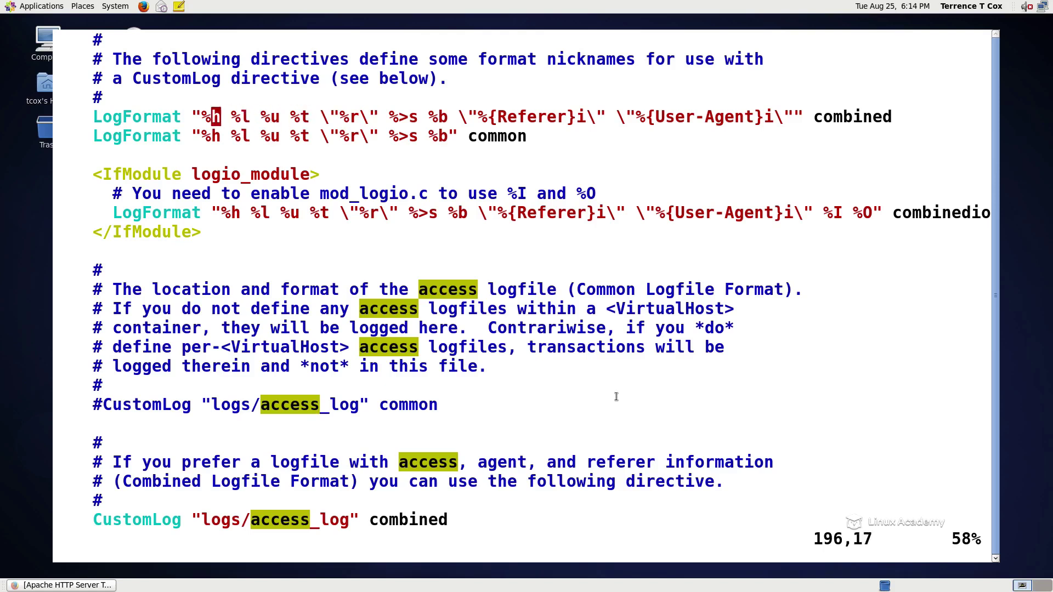
key(Right)
key(Right)
key(Right)
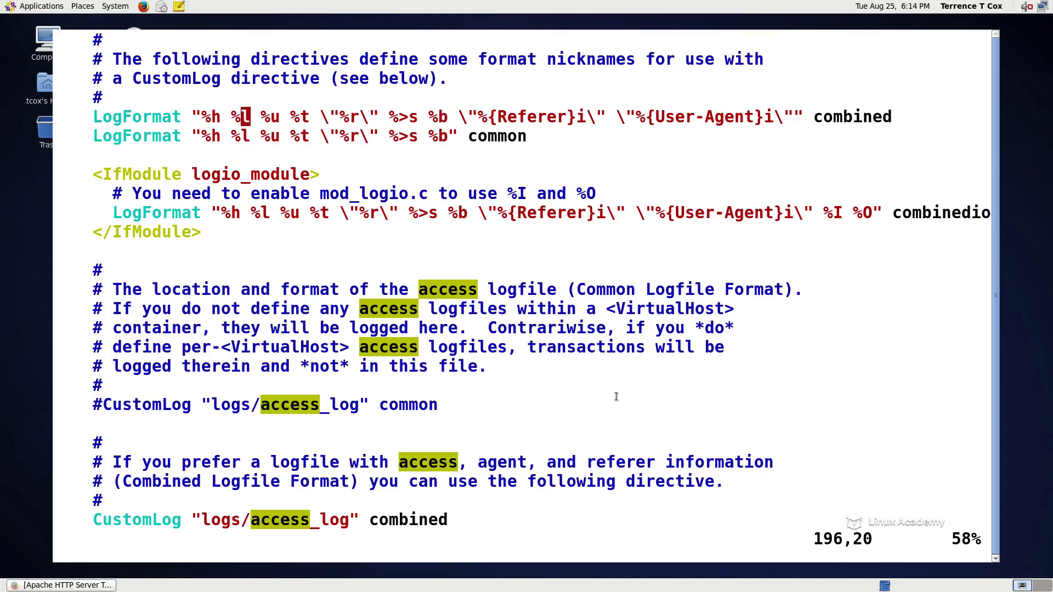
Examine the fields from %u through %t and %r to %>s in the combined format string.
key(Right)
key(Right)
key(Right)
key(Right)
key(Right)
key(Right)
key(Right)
key(Right)
key(Right)
key(Right)
key(Right)
key(Right)
key(Right)
key(Right)
key(Right)
key(Right)
key(Left)
key(Right)
key(Right)
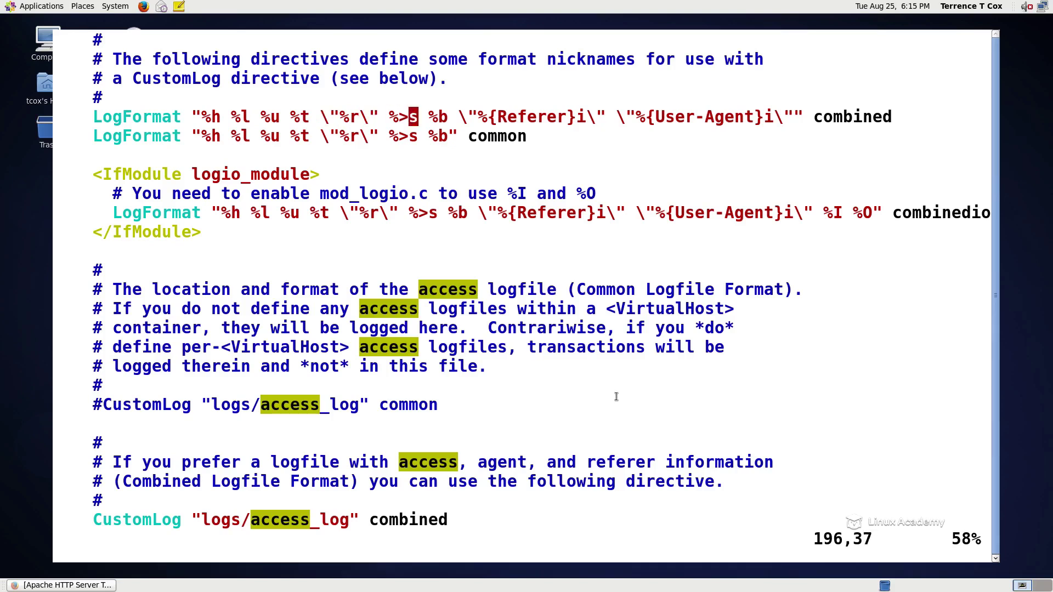
Examine the %b and %{Referer}i fields in the combined format string.
key(Right)
key(Right)
key(Right)
key(Right)
key(Right)
key(Right)
key(Right)
key(Right)
key(Right)
key(Right)
key(Left)
key(Left)
key(Right)
key(Right)
key(Right)
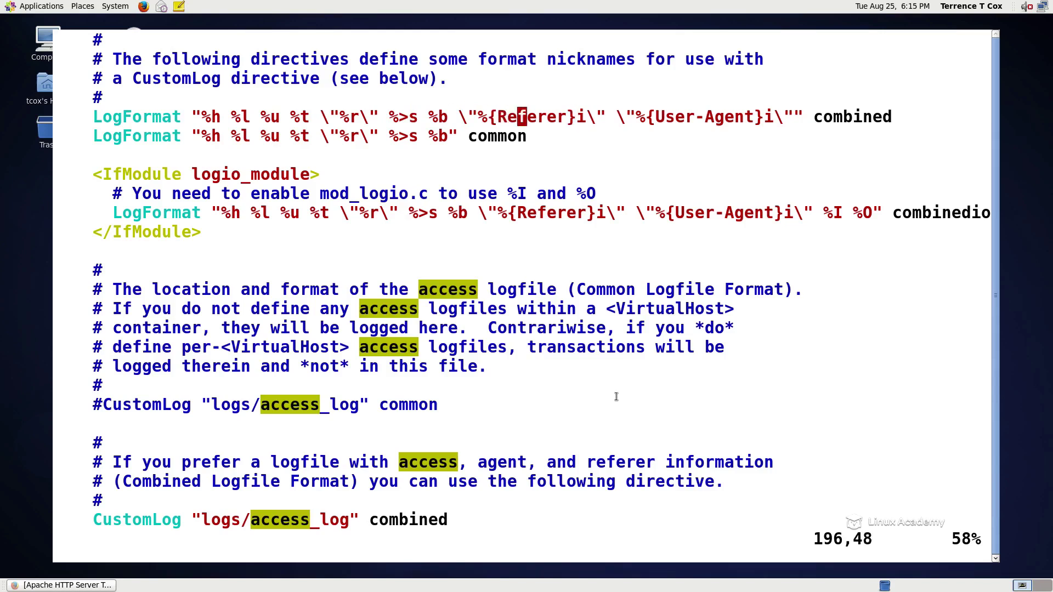
Examine the %{User-Agent}i field near the end of the combined format string.
key(Right)
key(Right)
key(Right)
key(Right)
key(Right)
key(Right)
key(Right)
key(Right)
key(Right)
key(Right)
key(Right)
key(Right)
key(Right)
key(Right)
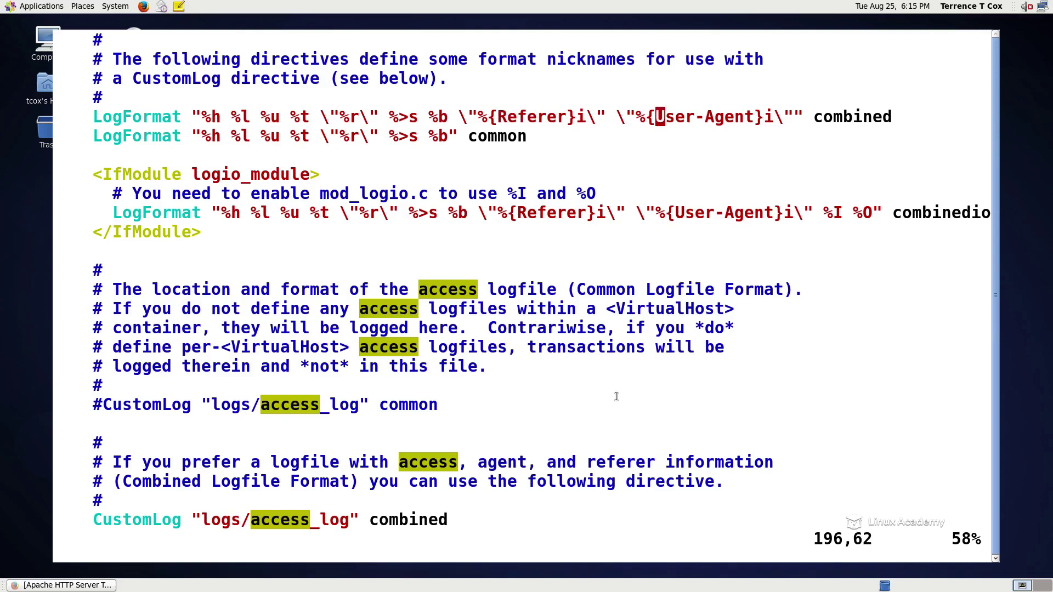
Quit httpd.conf without saving and change to the /var/log directory.
text(:q!)
key(Return)
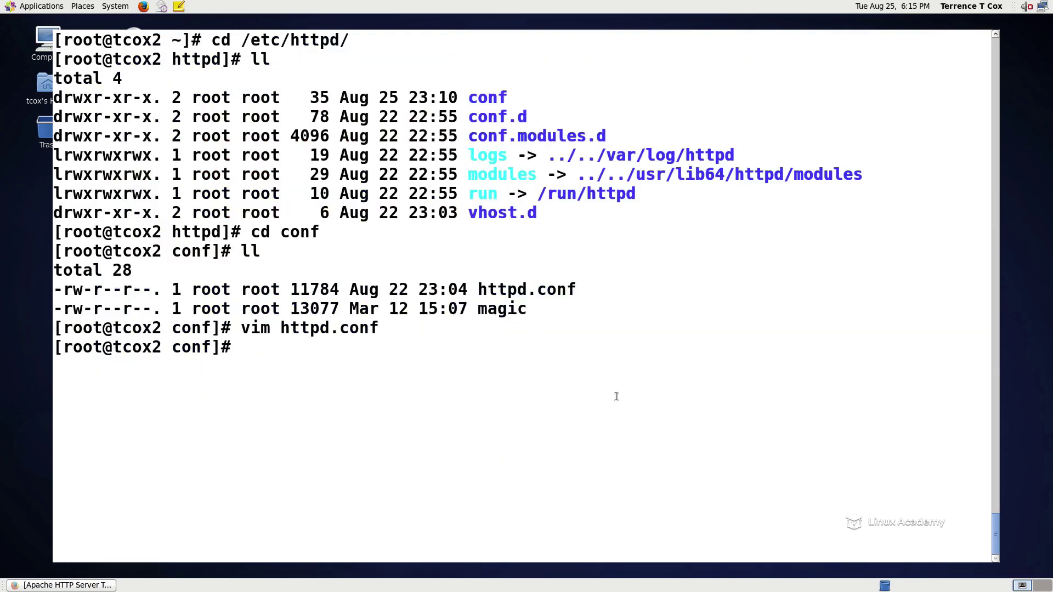
text(cd /var/logs)
key(Return)
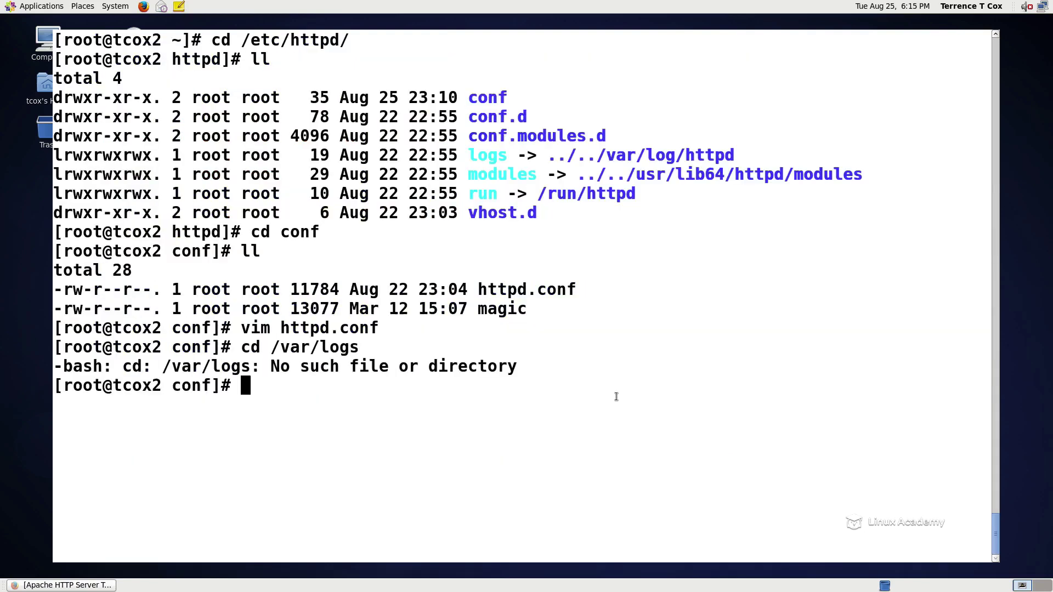
key(Up)
key(BackSpace)
key(Return)
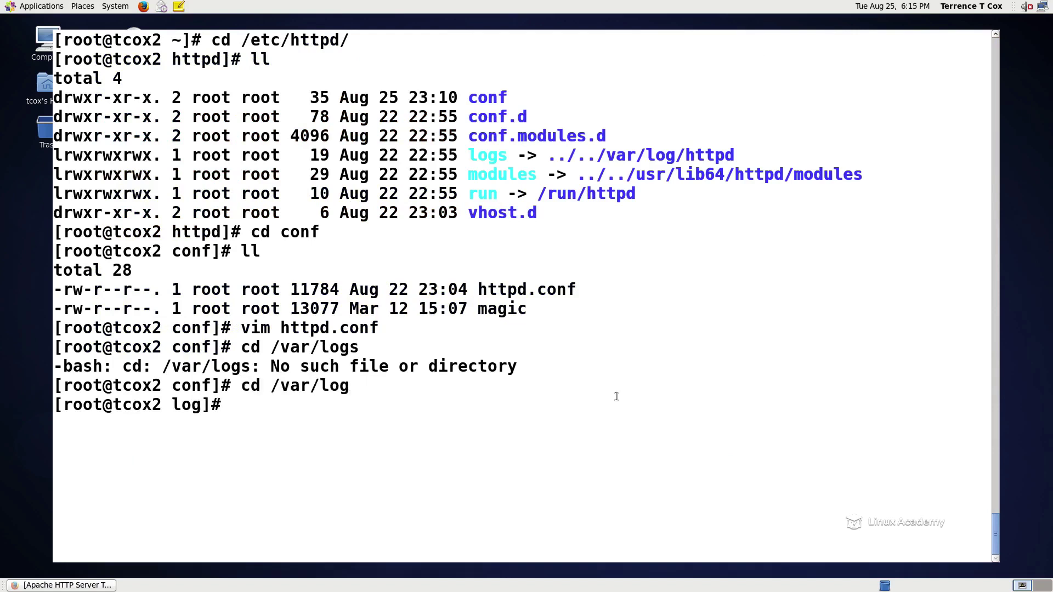
text(cat access_l)
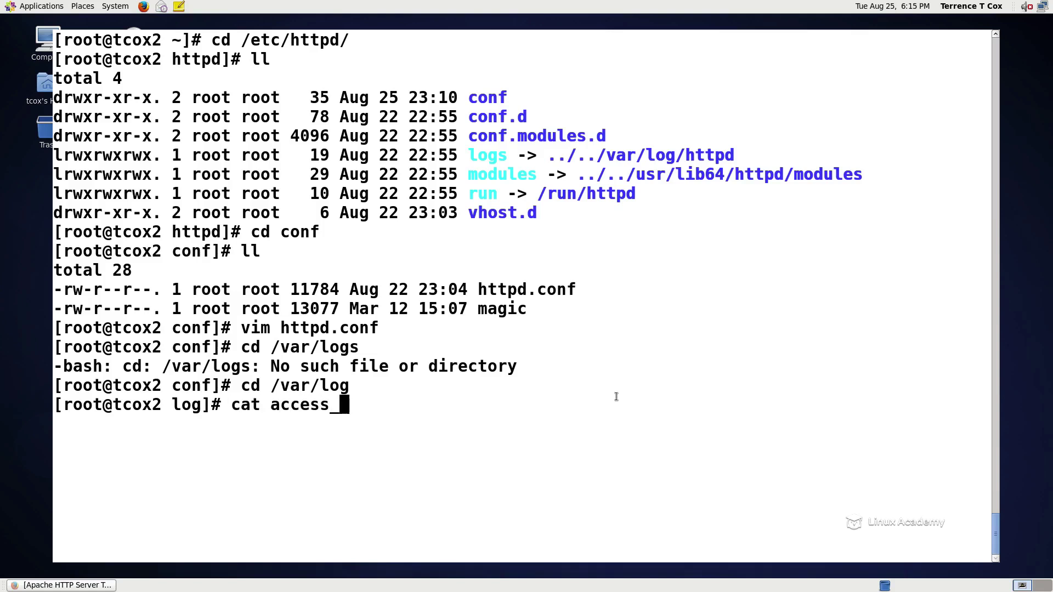
key(BackSpace)
key(BackSpace)
key(BackSpace)
key(BackSpace)
key(BackSpace)
key(BackSpace)
key(BackSpace)
key(BackSpace)
key(BackSpace)
key(BackSpace)
key(BackSpace)
key(BackSpace)
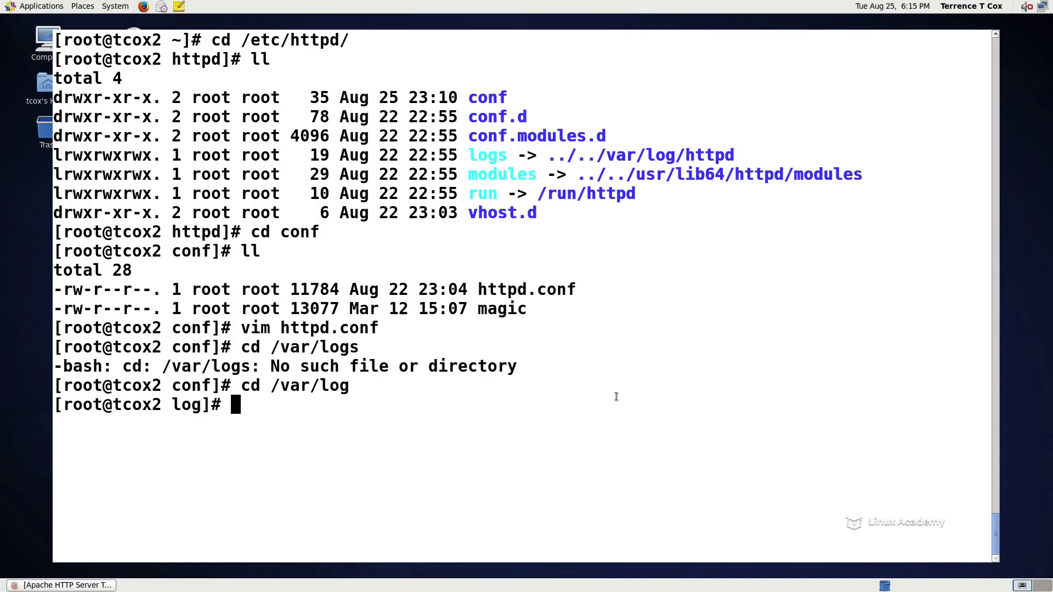
Change to the /etc/httpd/logs directory and list its contents in long format.
text(cd /etc/)
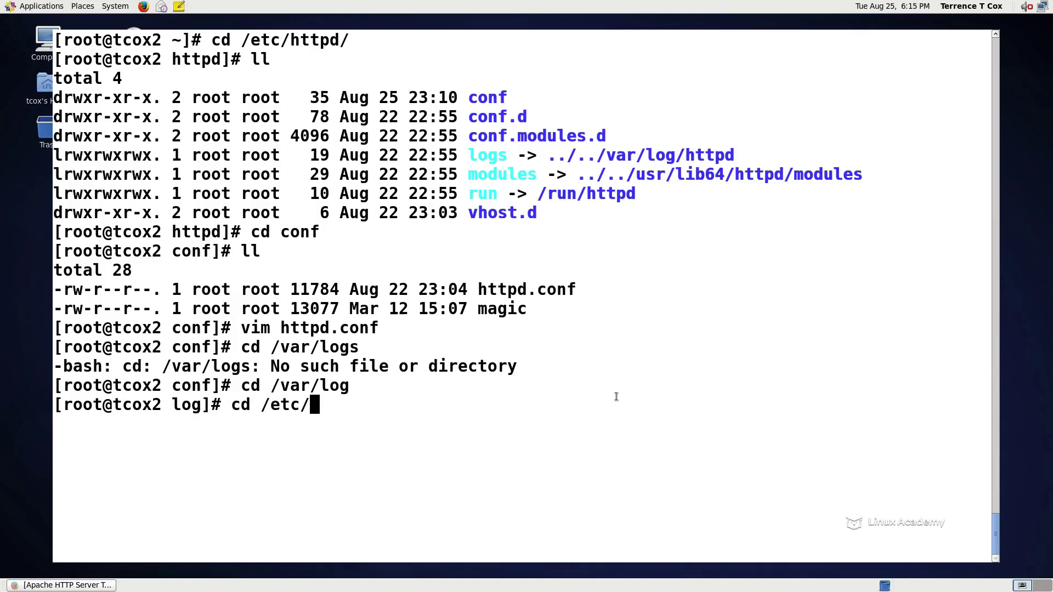
text(httpd/lo)
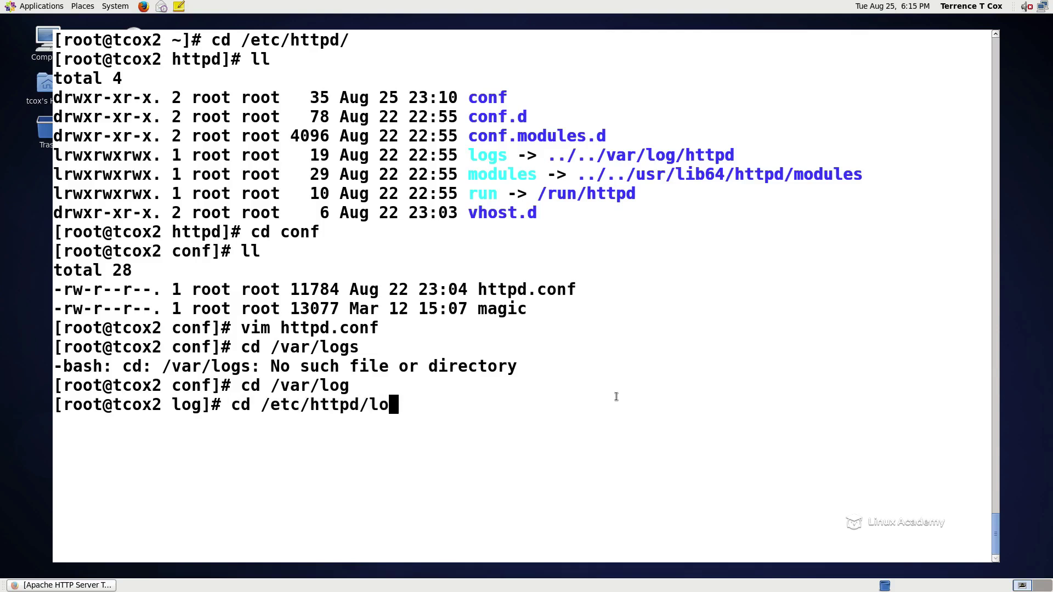
text(gs)
key(Return)
text(ll)
key(Return)
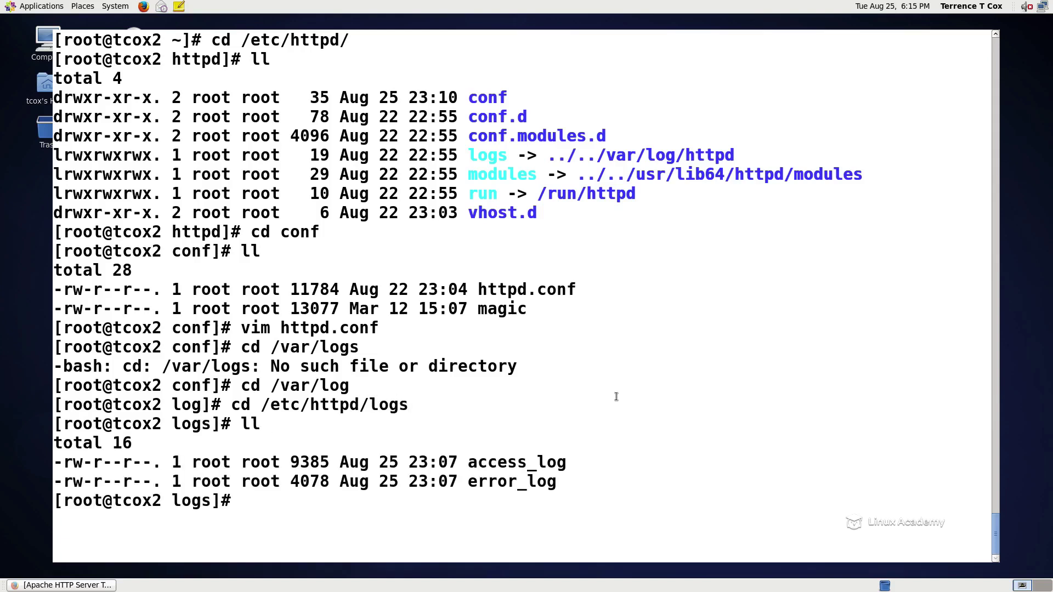
Print access_log with cat and examine its older and most recent entries.
text(cat access.)
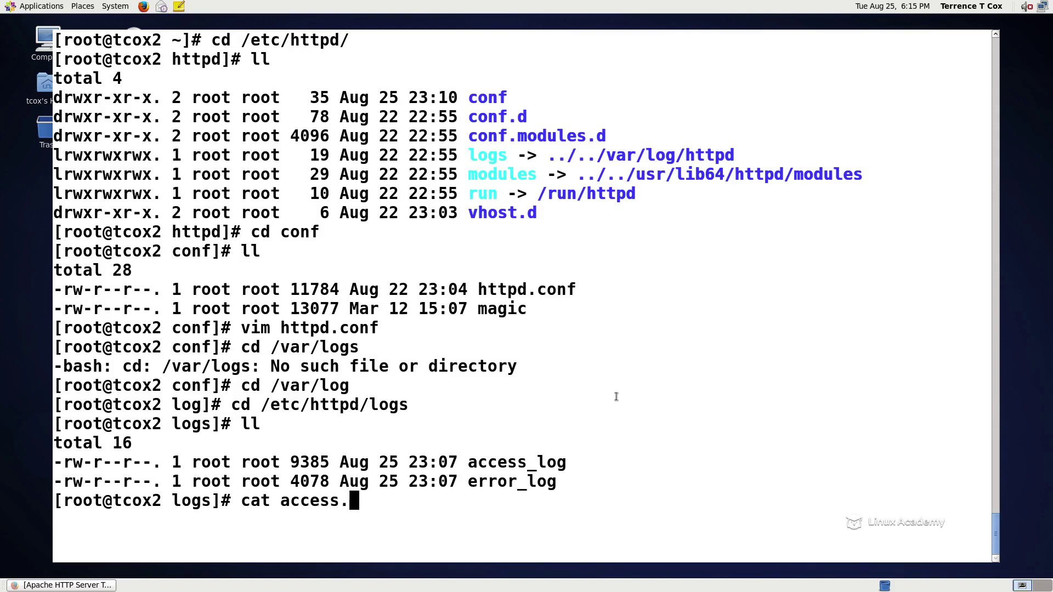
key(BackSpace)
key(Tab)
key(Return)
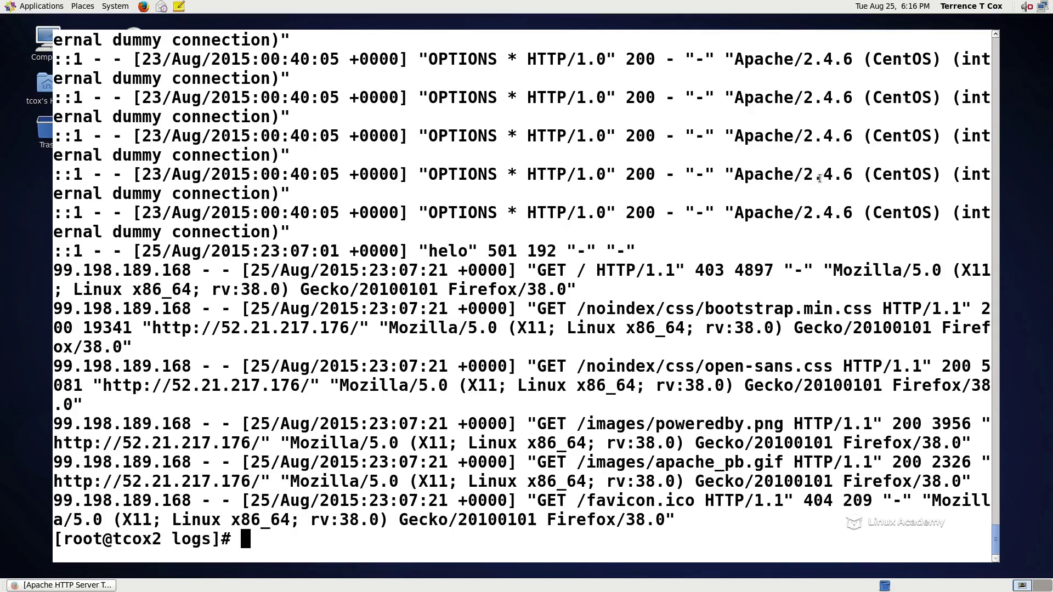
scroll(592, 268, up, 7)
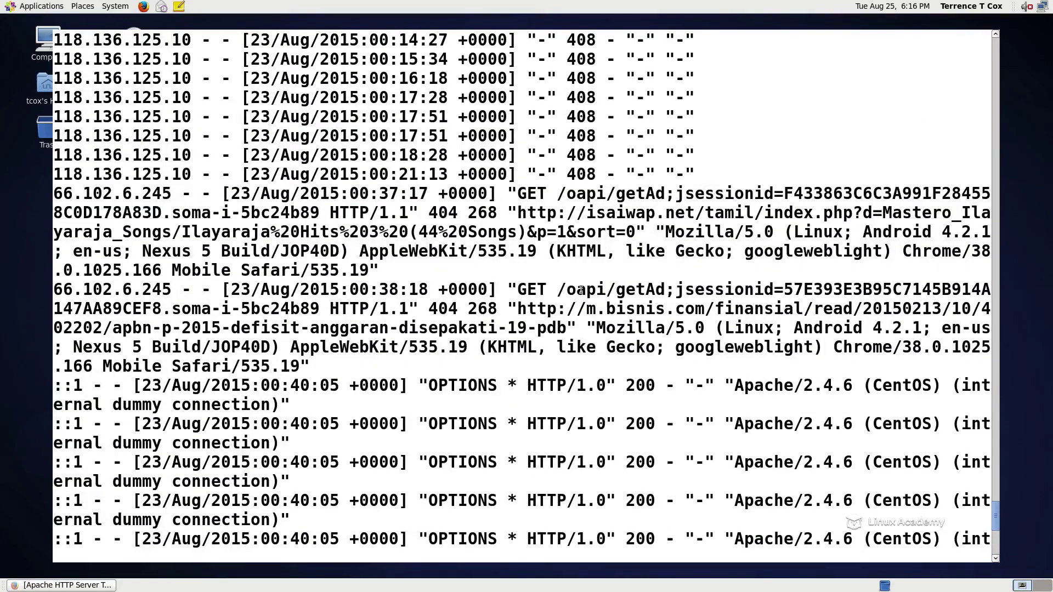
scroll(619, 310, down, 7)
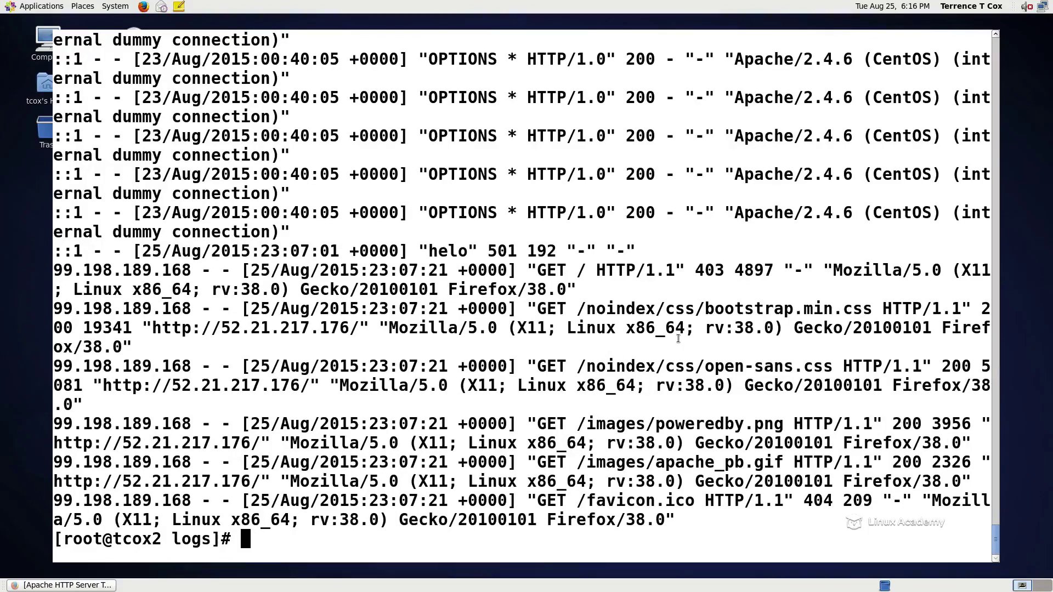
scroll(336, 374, up, 1)
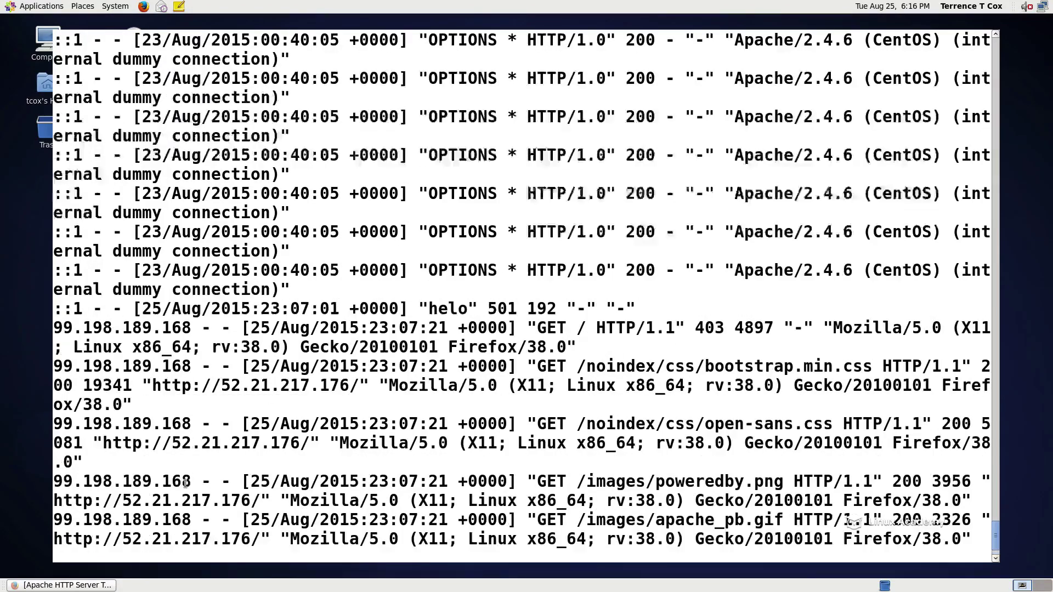
scroll(207, 479, down, 1)
Switch between Firefox and the terminal to compare the test page's address with the referer URLs in the access log.
click(57, 586)
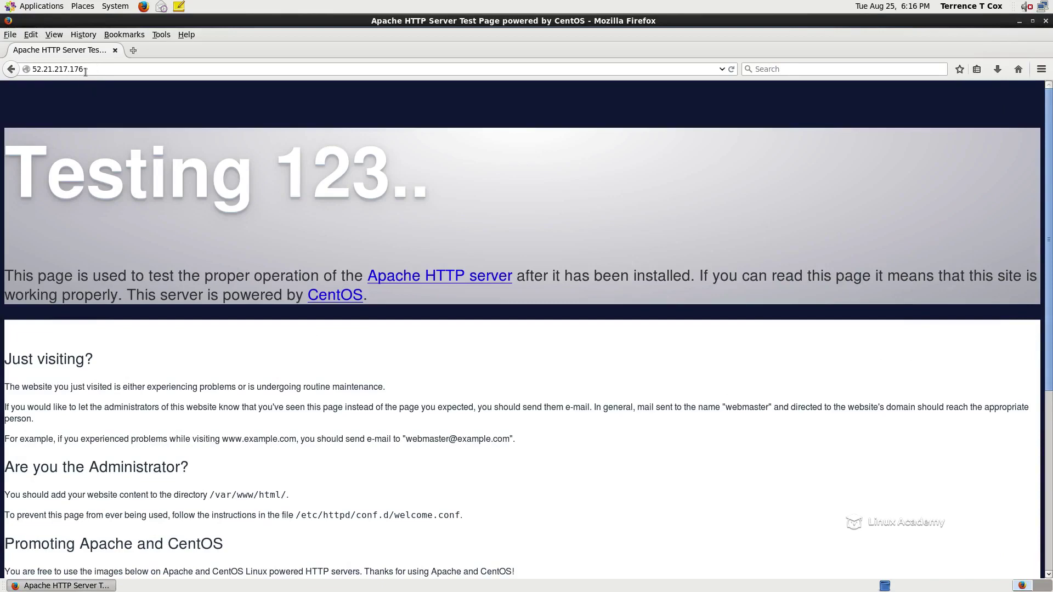
key(alt+Tab)
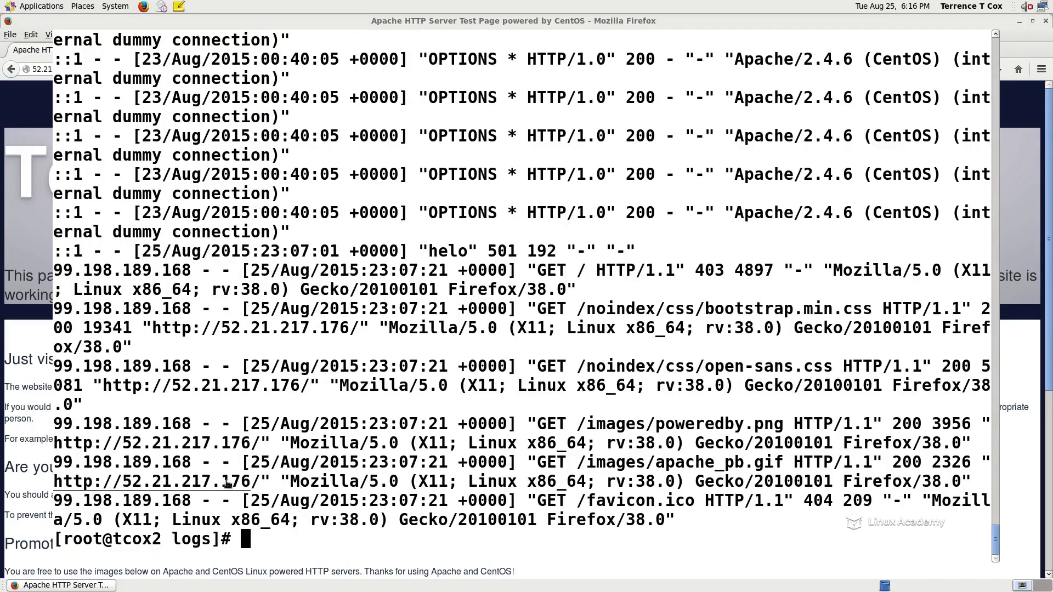
key(alt+Tab)
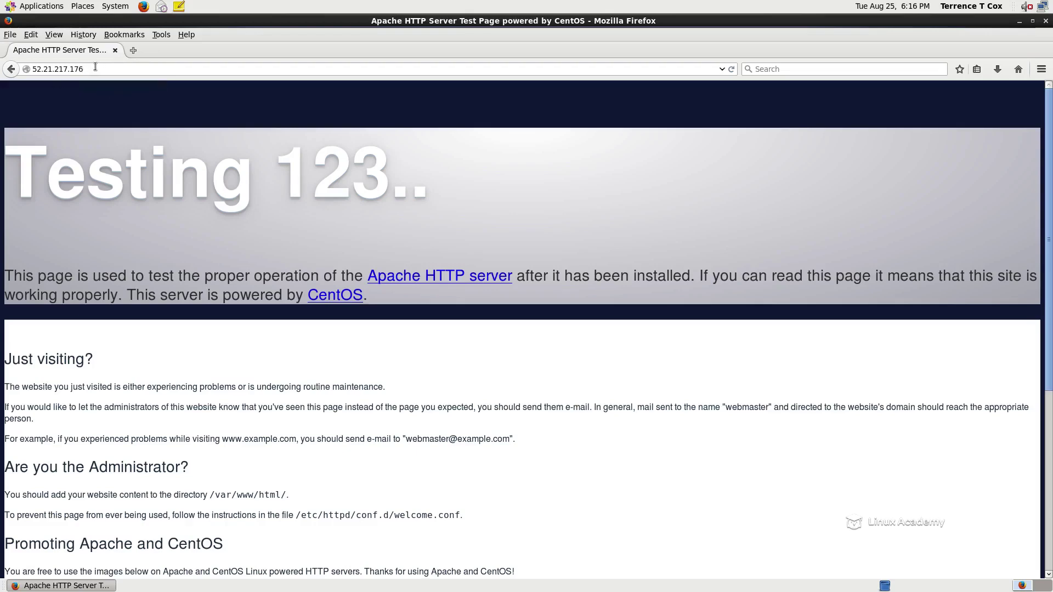
key(alt+Tab)
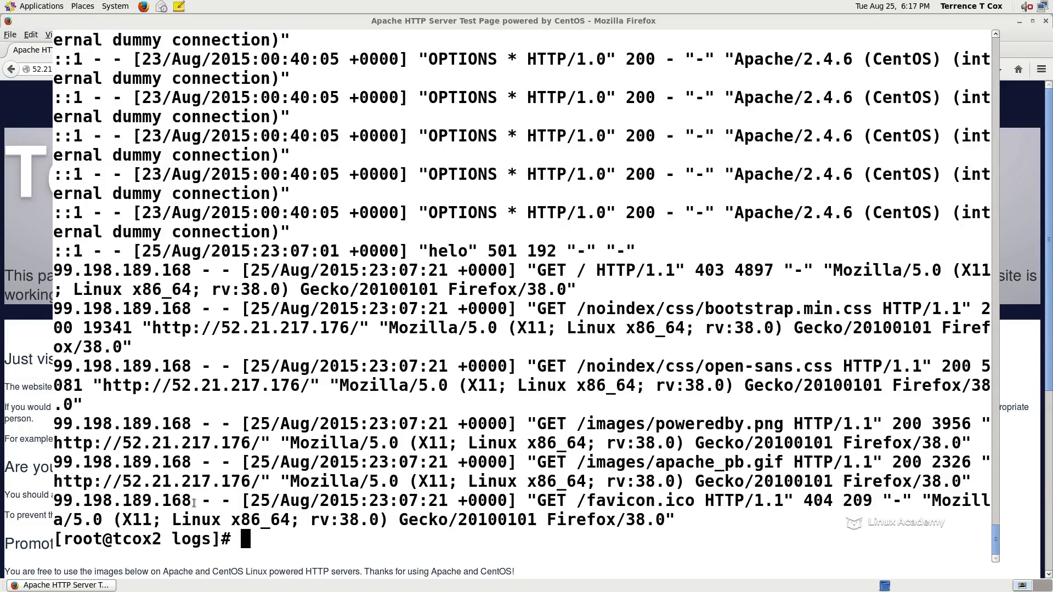
key(alt+Tab)
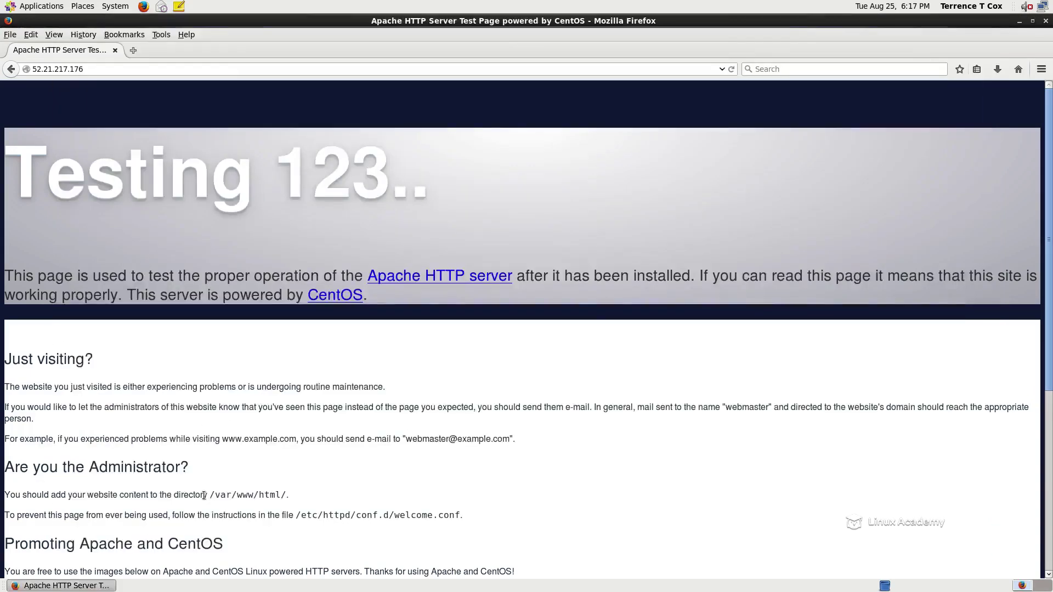
key(alt+Tab)
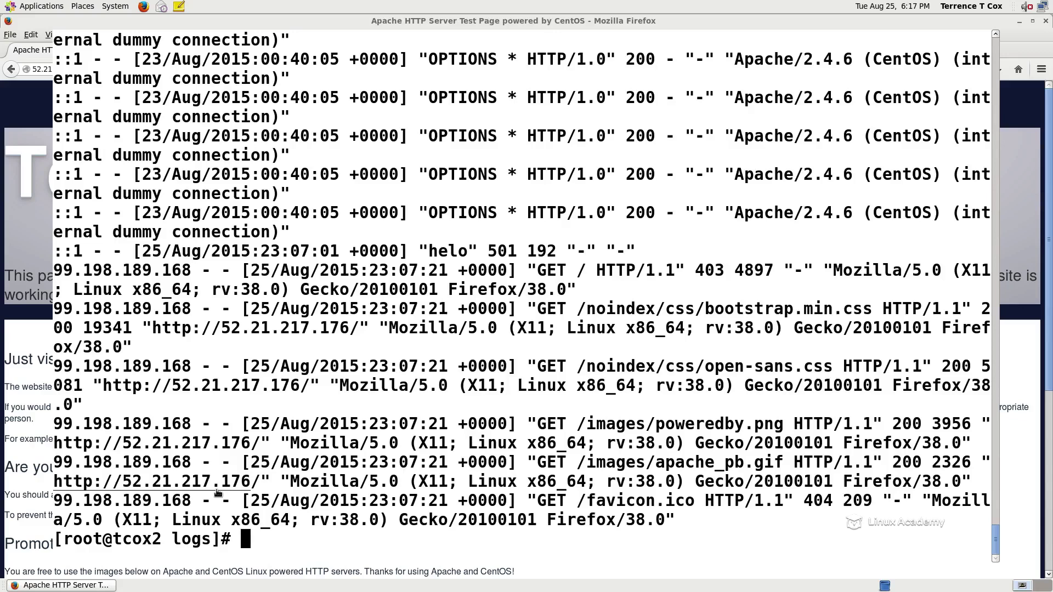
Clear the terminal screen, minimise the Firefox window and return to the terminal.
text(clrst)
key(BackSpace)
key(BackSpace)
key(BackSpace)
text(esr)
key(BackSpace)
key(BackSpace)
text(ar)
key(Return)
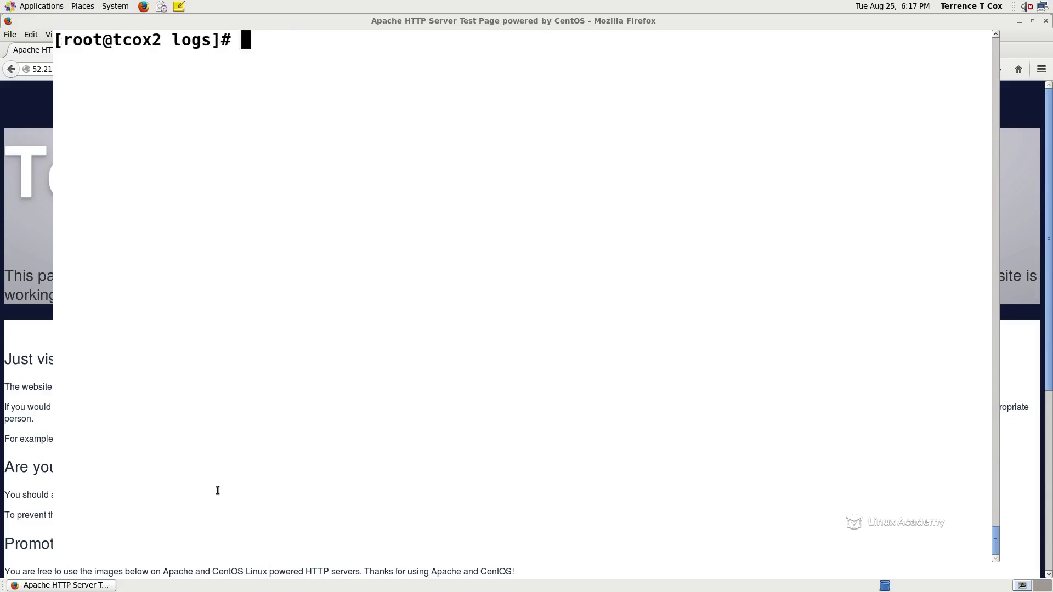
key(alt+Tab)
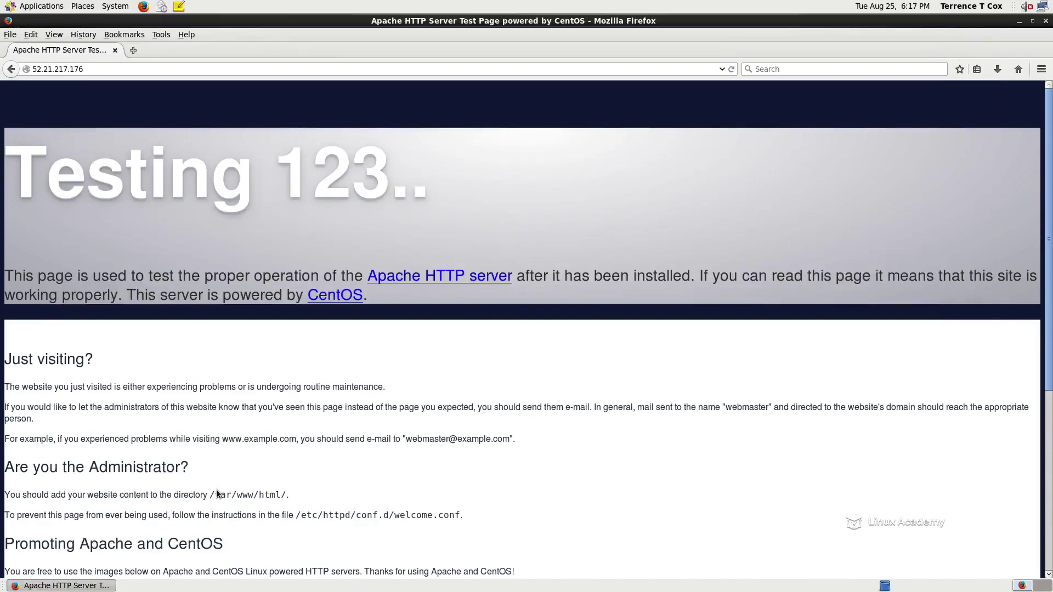
click(1017, 23)
key(alt+Tab)
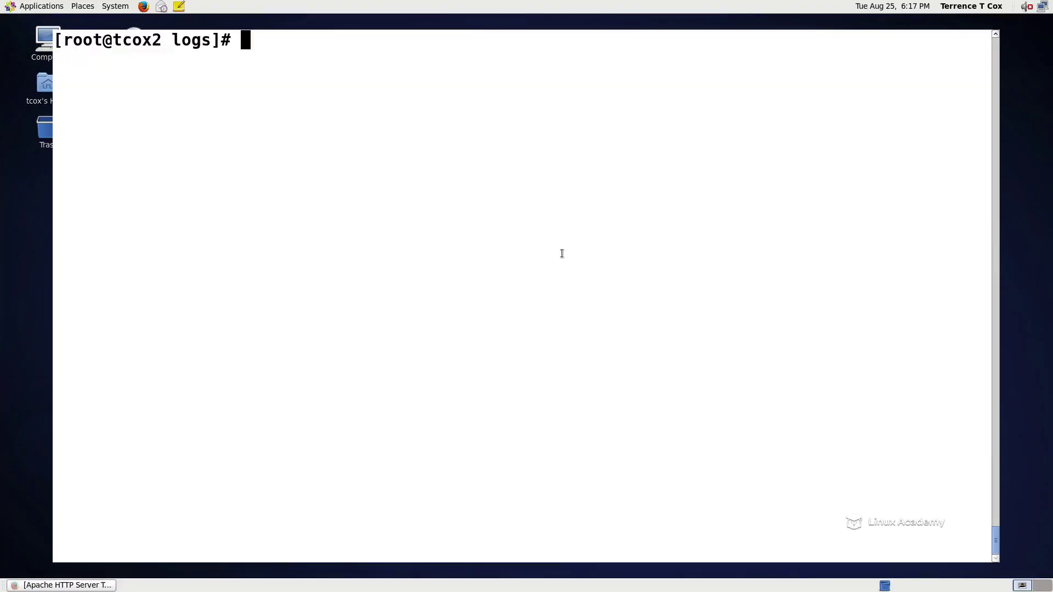
Change to the /etc/httpd/conf directory and list its contents in long format.
text(cd /etc/a)
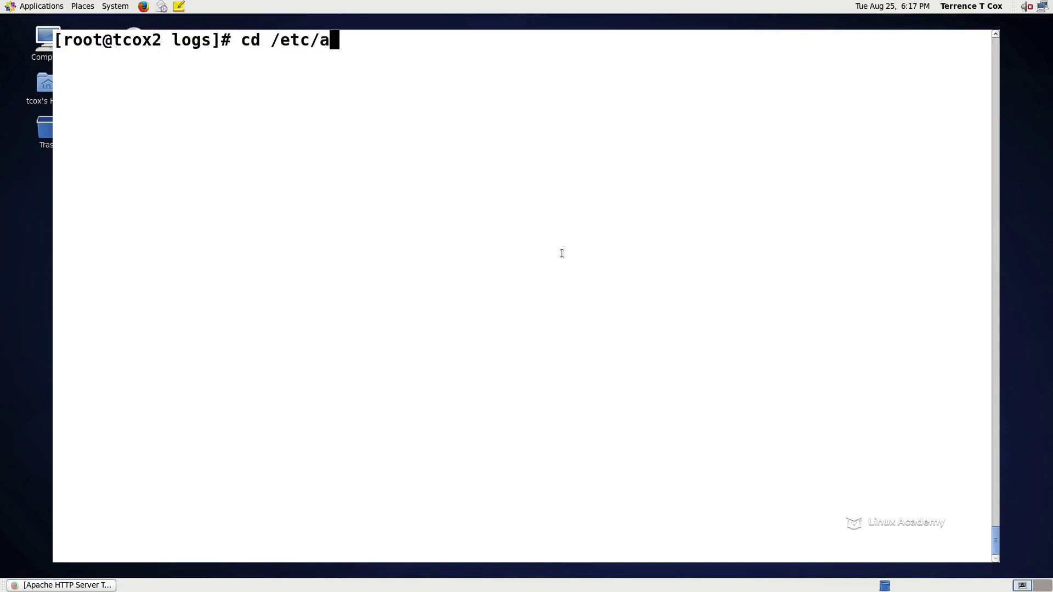
key(BackSpace)
text(http)
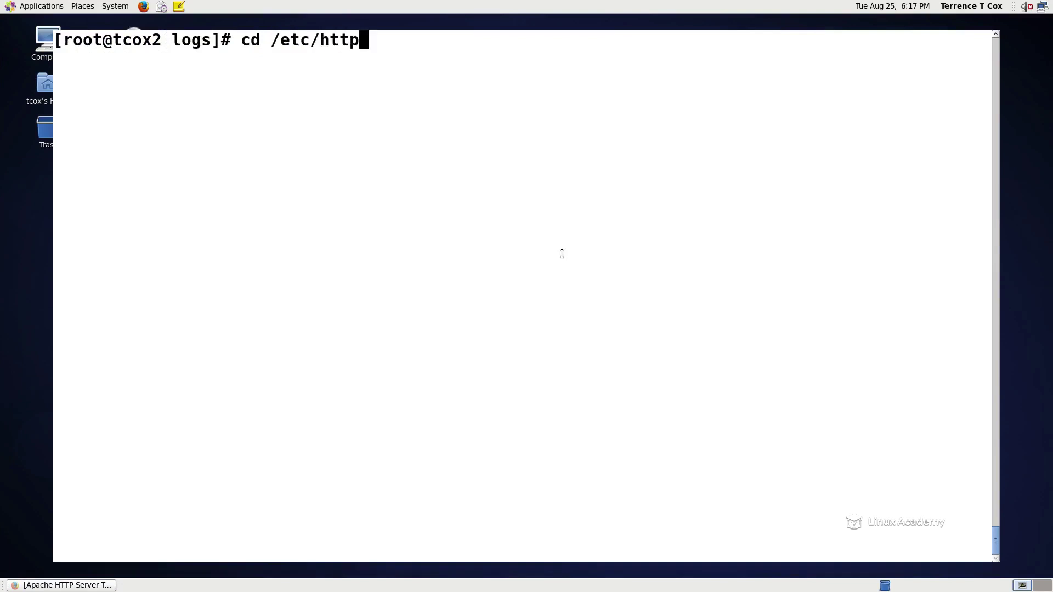
key(Tab)
text(htt)
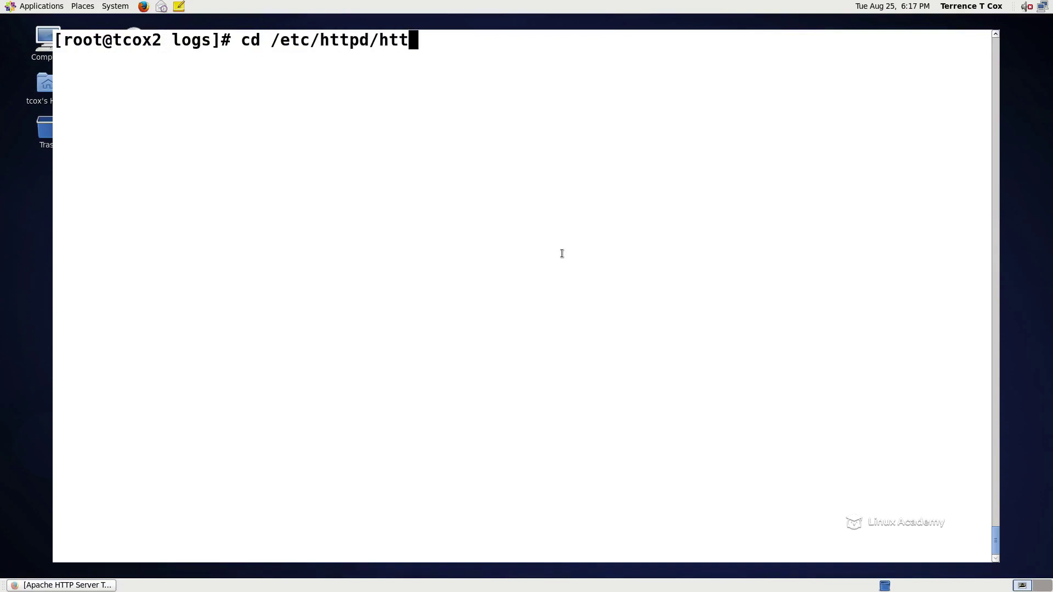
key(BackSpace)
key(BackSpace)
key(BackSpace)
text(conf)
key(Return)
text(ll)
key(Return)
Open httpd.conf in vim.
text(vim htt)
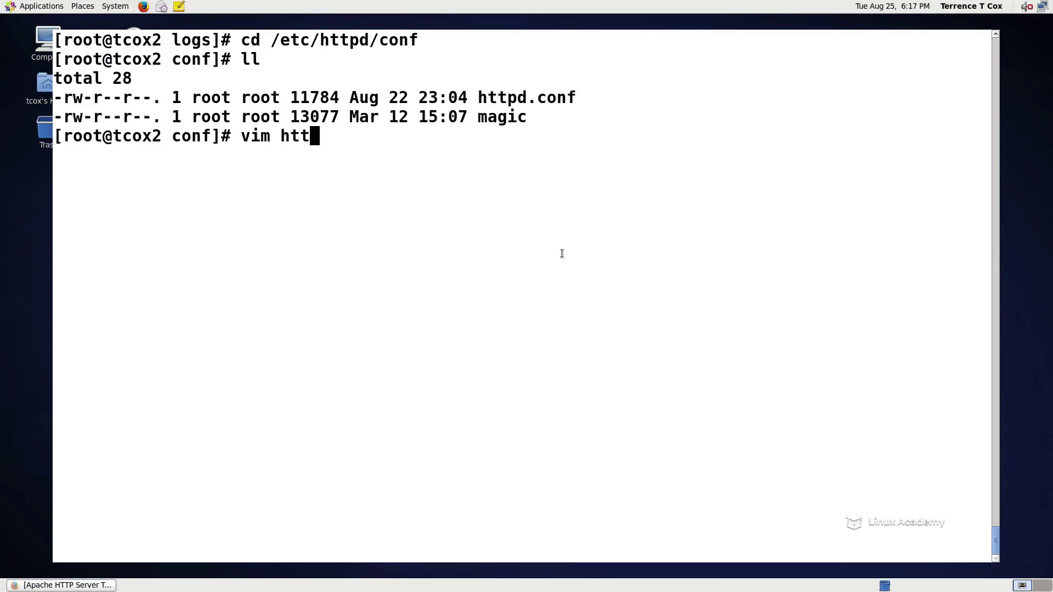
key(Tab)
key(Return)
Start a new LogFormat directive with an opening quote on a new line below the common LogFormat line.
key(Down)
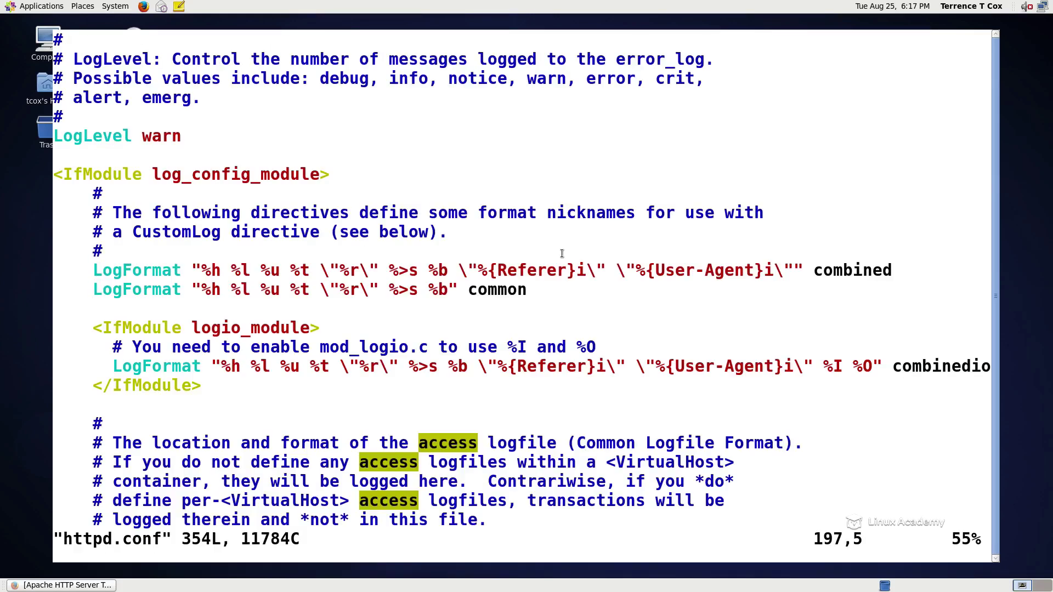
key(o)
key(Tab)
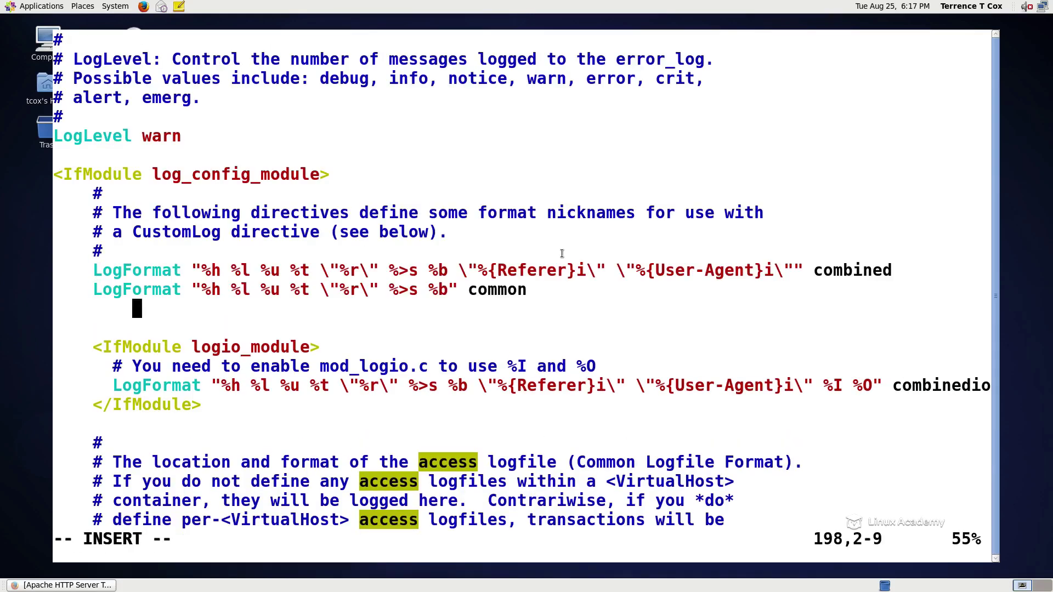
key(BackSpace)
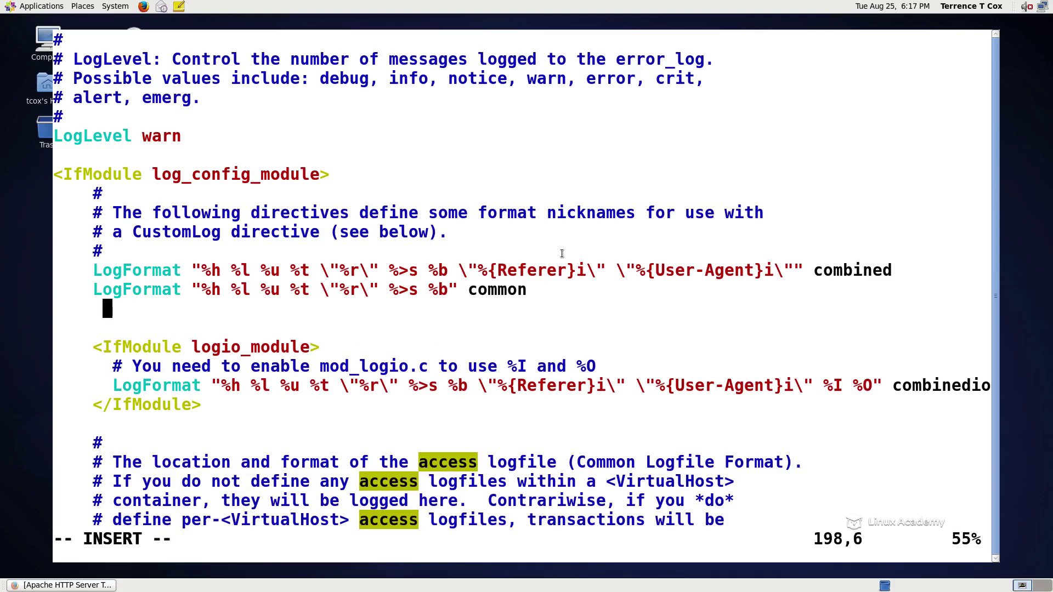
key(BackSpace)
text(LogF)
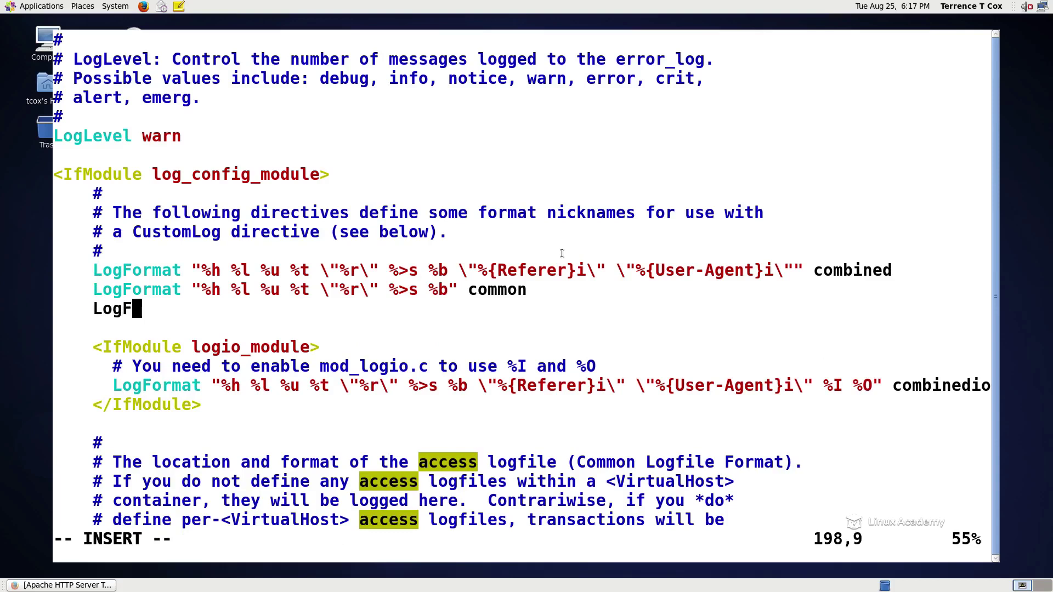
text(ormat ")
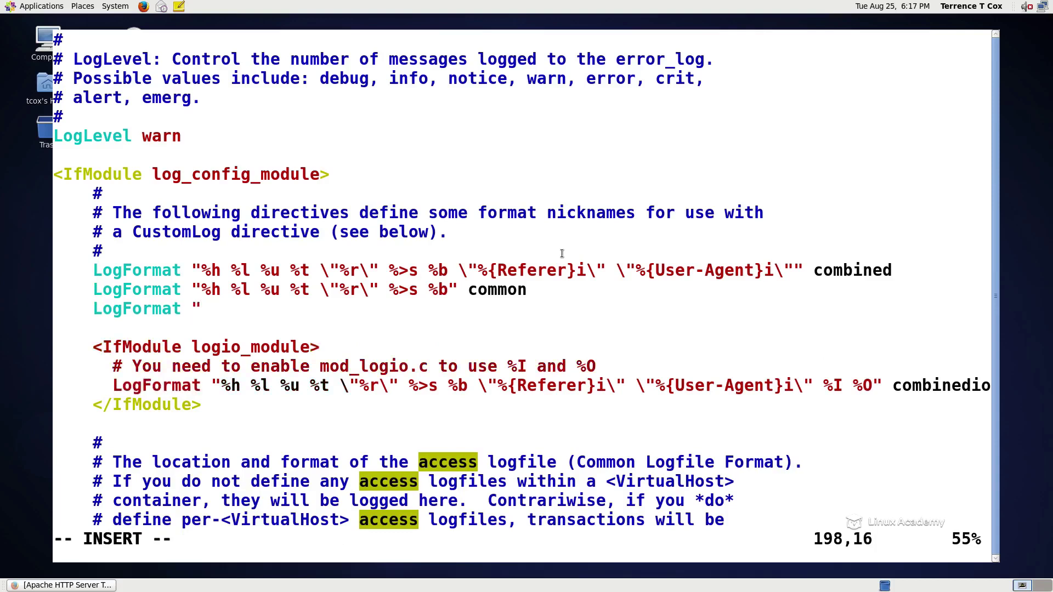
Add the host field to the new format string as "Host: %h - ".
text(%h)
key(BackSpace)
key(BackSpace)
text(Host: )
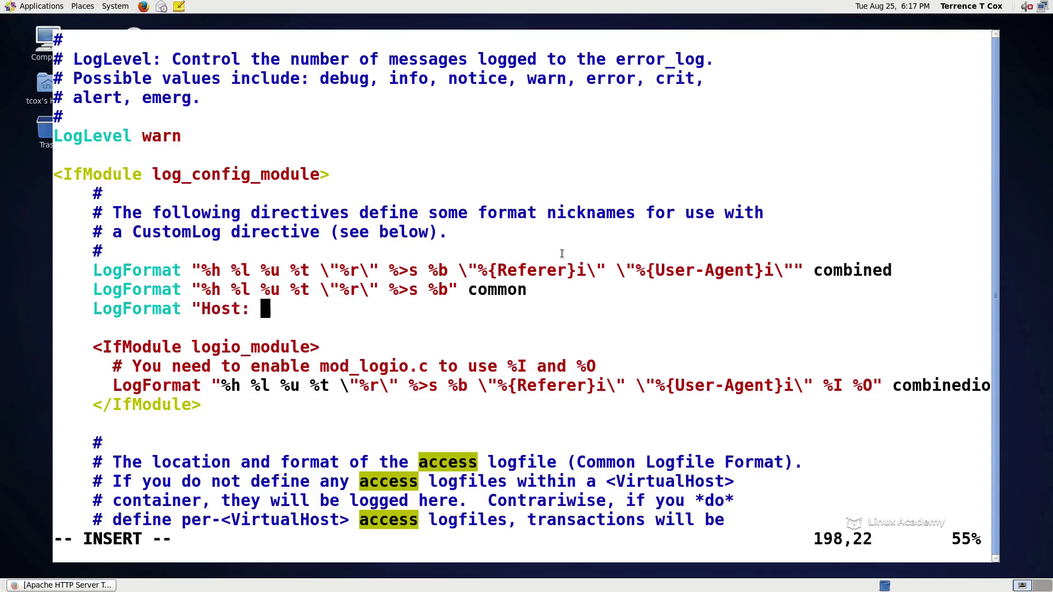
text(%h)
text(- )
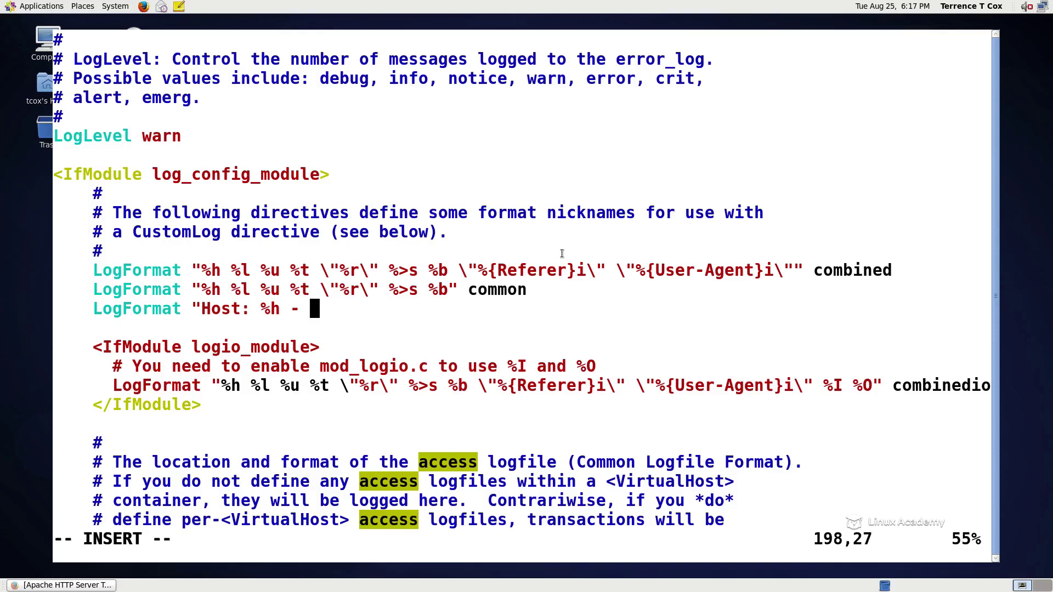
Append the user field "Connecting User: %u" to the new LogFormat string.
text(Connecting)
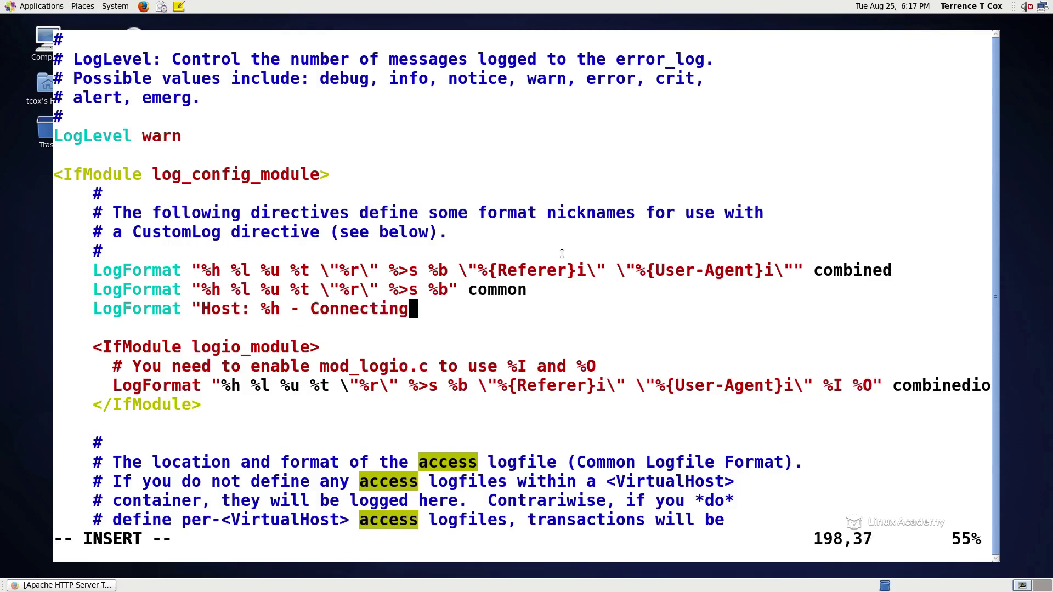
text( IP: )
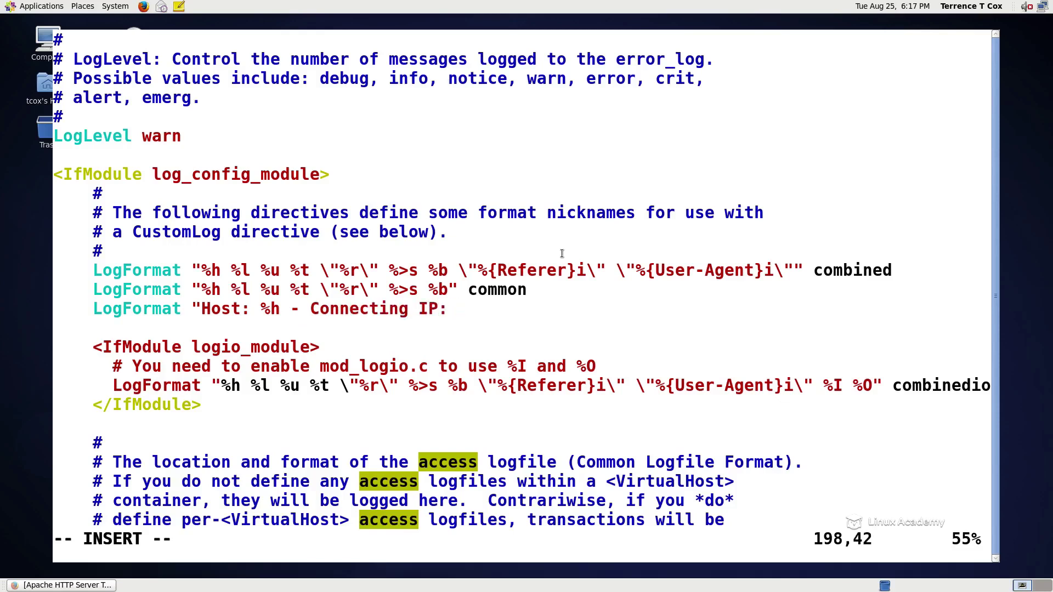
text(%)
key(BackSpace)
key(BackSpace)
key(BackSpace)
key(BackSpace)
key(BackSpace)
key(BackSpace)
text(User: )
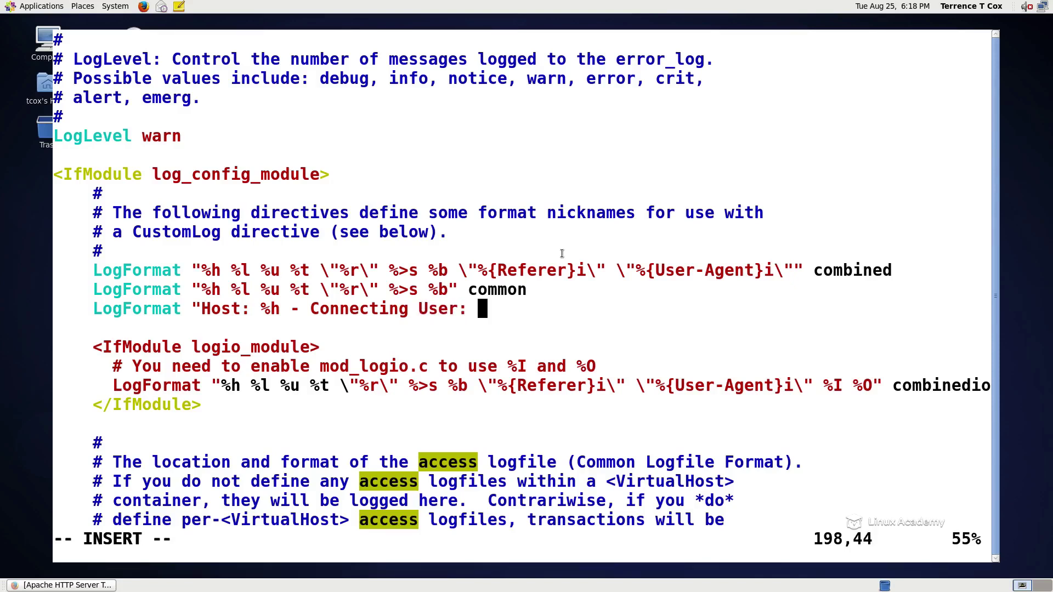
text(%u)
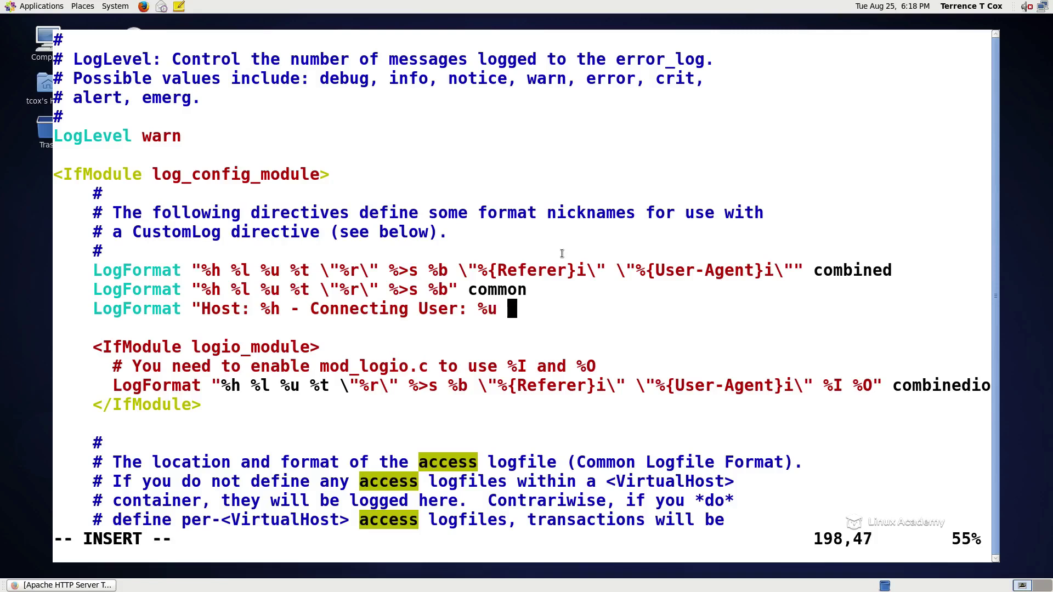
Append the separator and label " - Date and Time: " to the new LogFormat string.
text( - Date/)
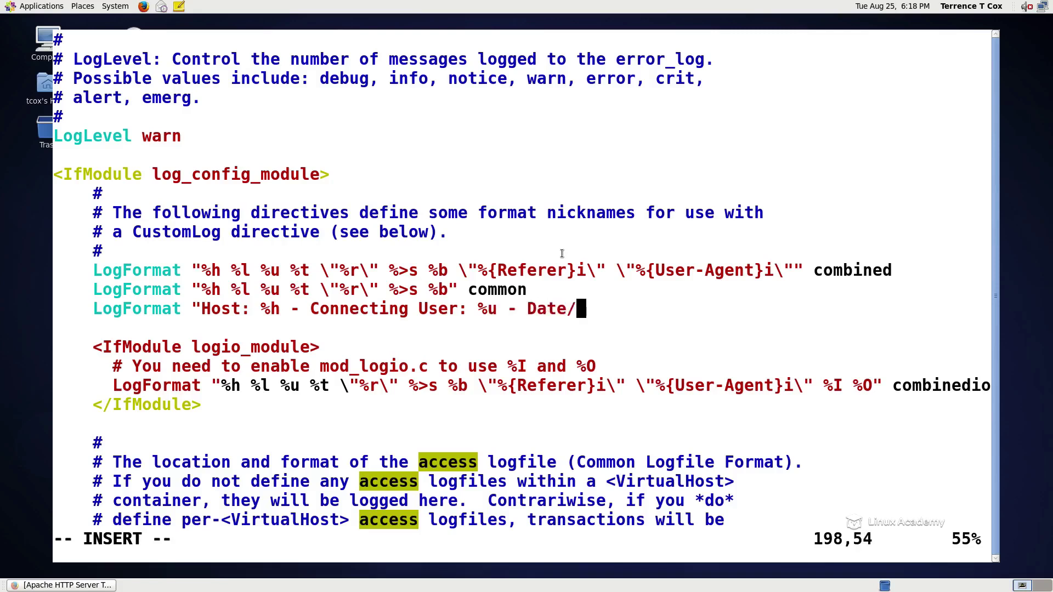
text(T)
key(BackSpace)
key(BackSpace)
text(an)
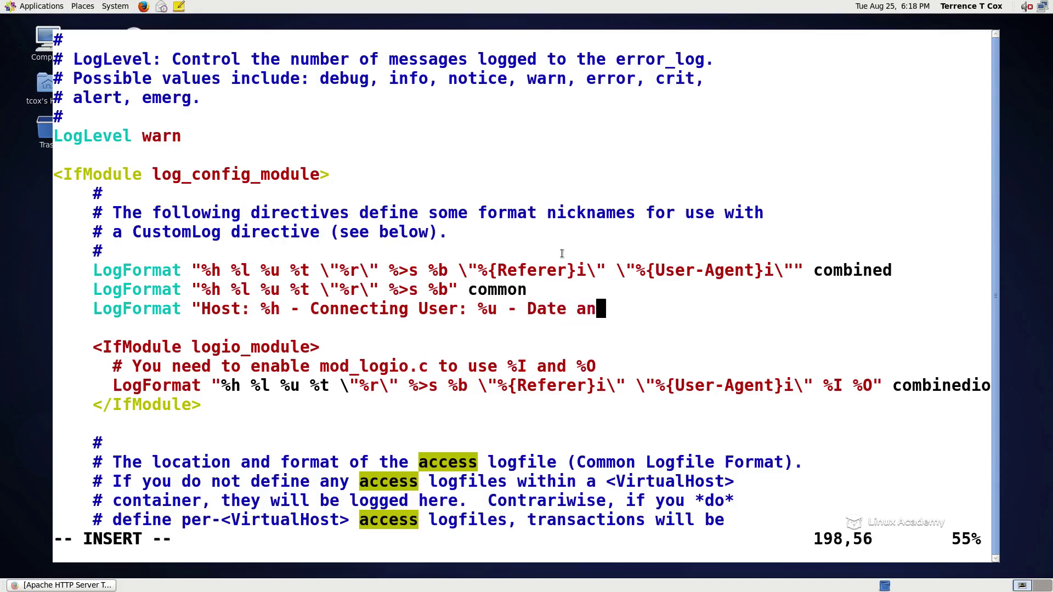
text(d Time: )
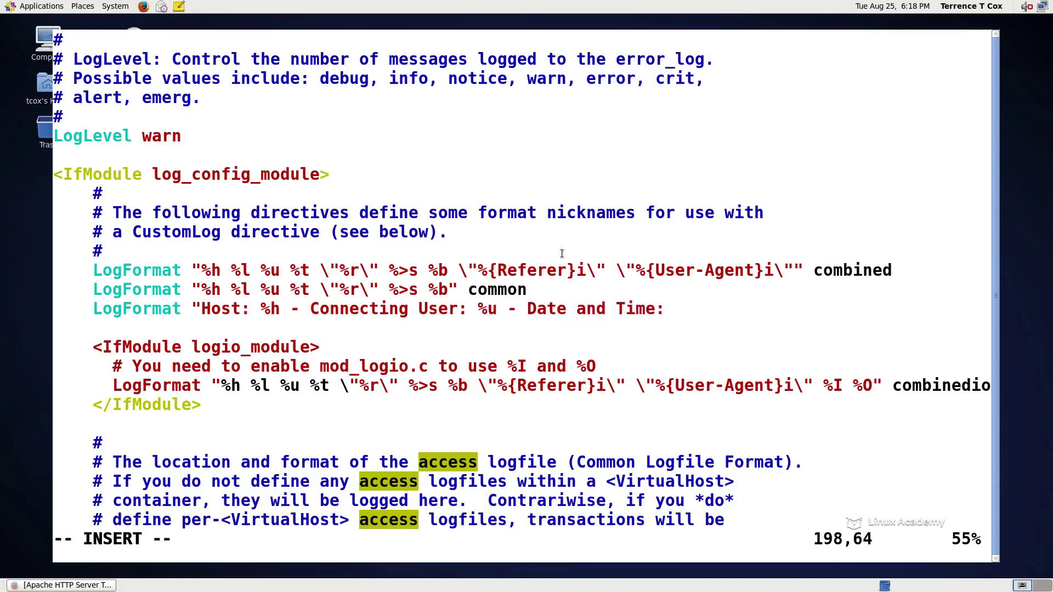
Complete the format string with "%t - What Requested: %r", close its quote and give it the nickname mycombined.
text(%t - What Re)
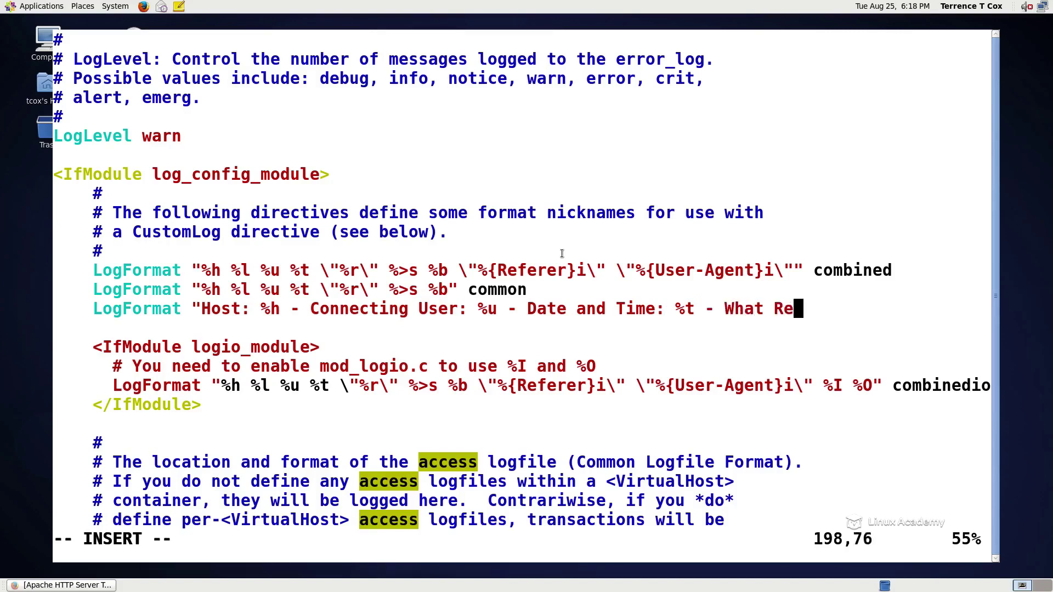
text(quested: )
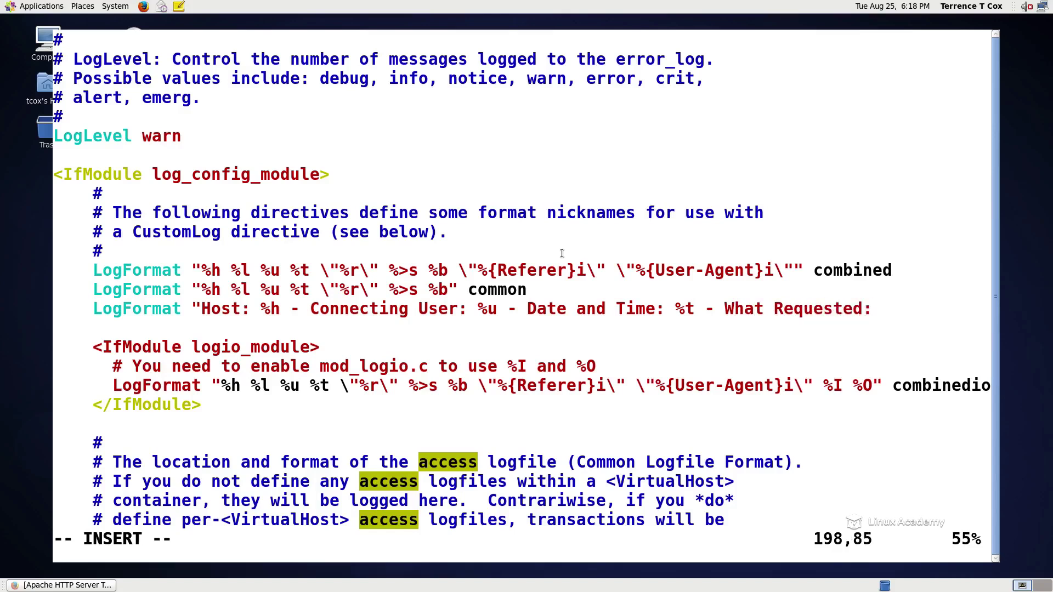
text(%r")
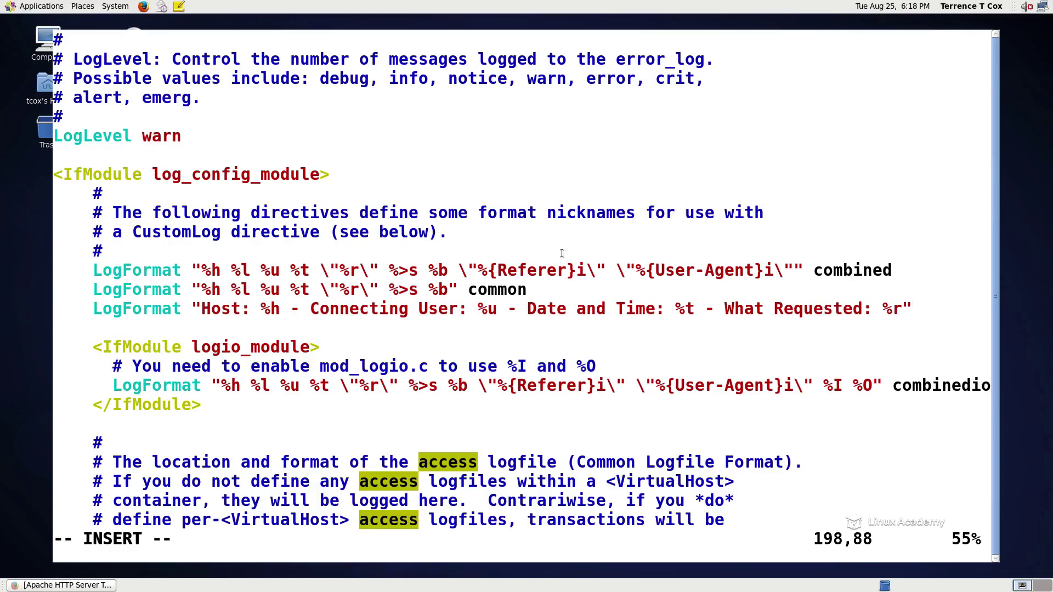
text(mycombined)
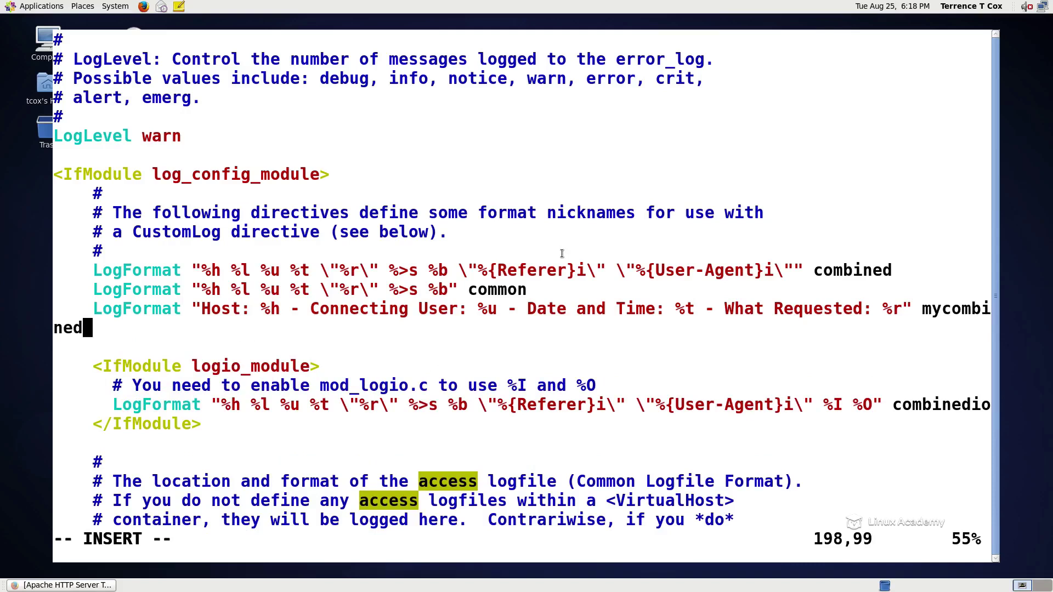
Find the uncommented CustomLog directive for logs/access_log by searching for "access", and change its format nickname to mycombined.
key(Escape)
text(/access)
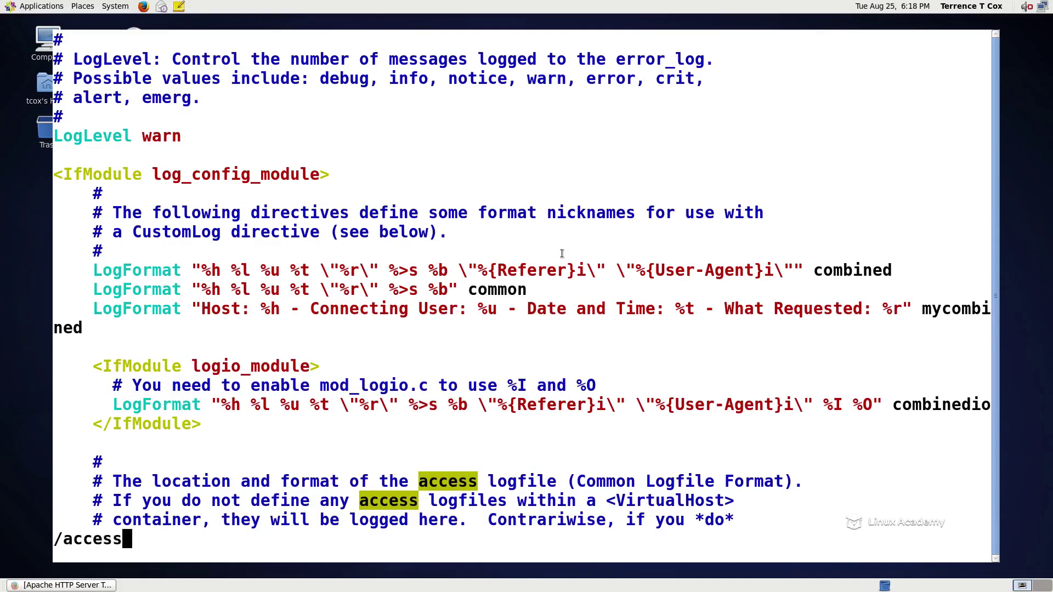
key(Return)
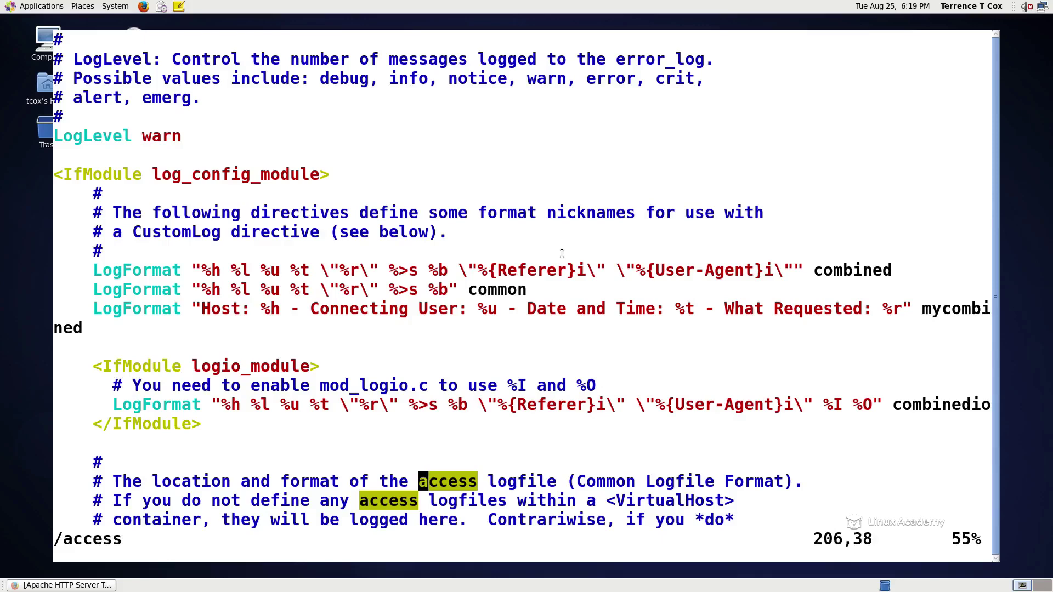
text(/)
key(Return)
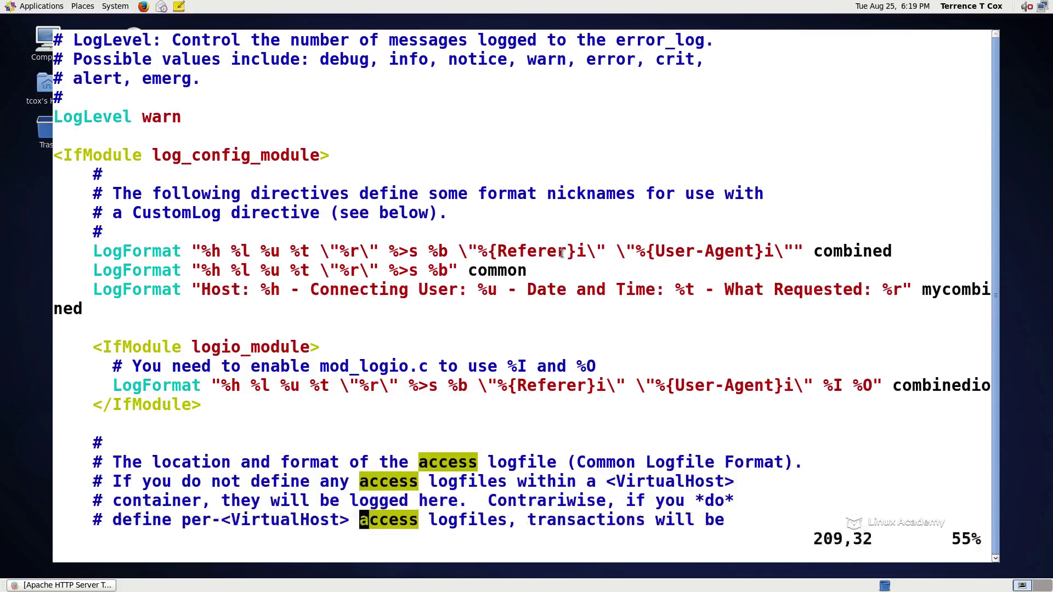
key(n)
key(n)
key(n)
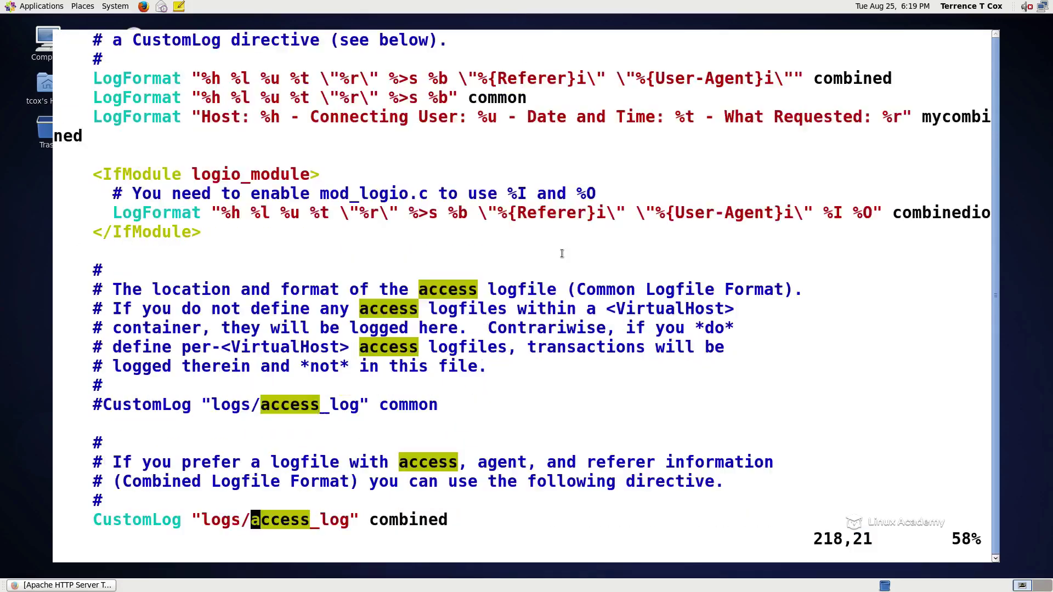
key(l)
key(l)
key(l)
key(l)
key(l)
key(l)
key(l)
key(l)
key(l)
key(l)
key(l)
key(l)
text(im)
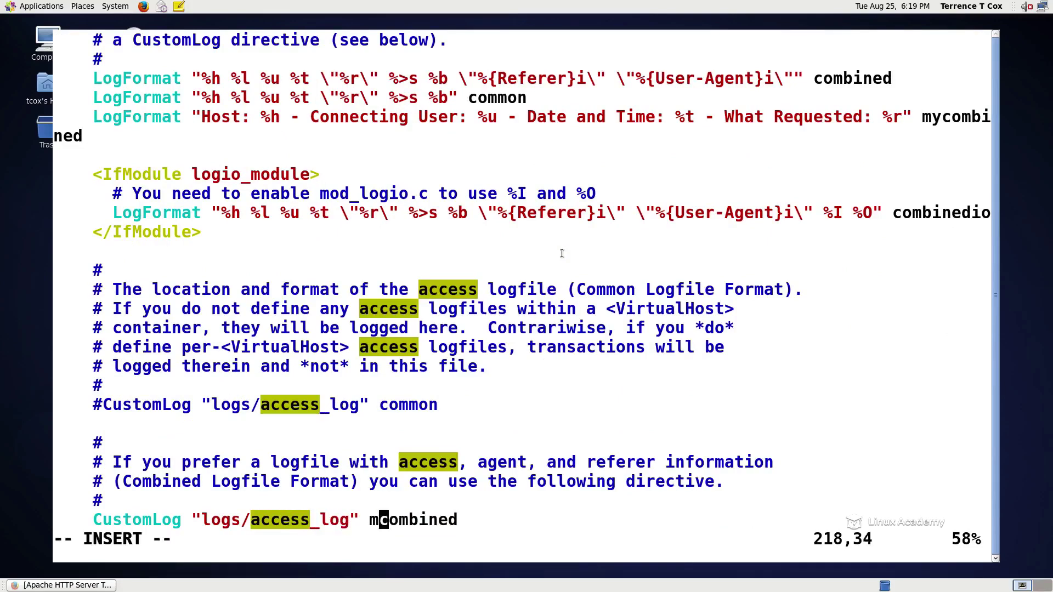
text(y)
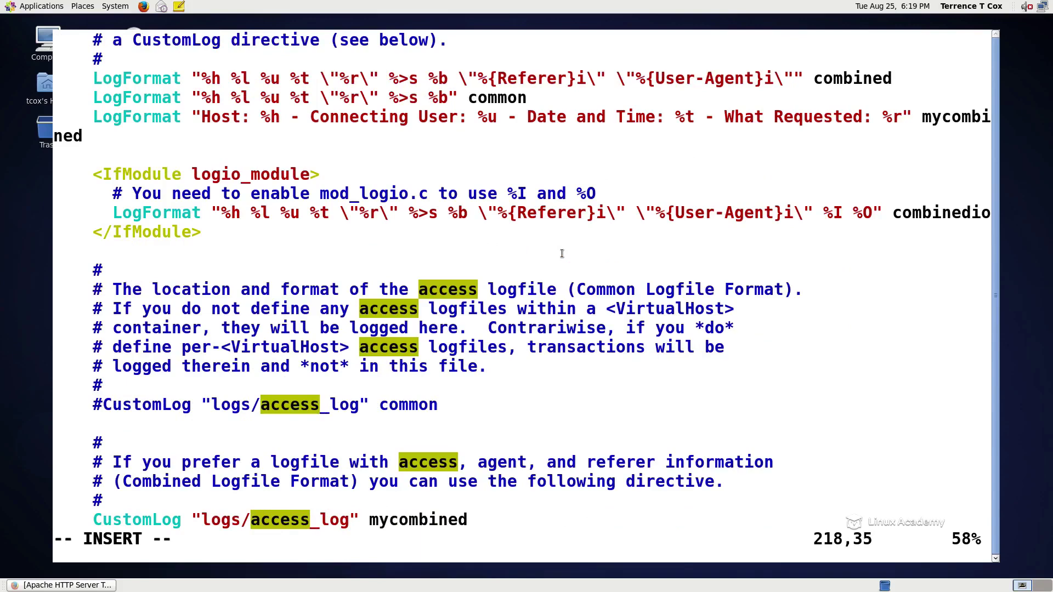
Save httpd.conf with a forced write and quit vim.
key(Escape)
text(:wq!)
key(Return)
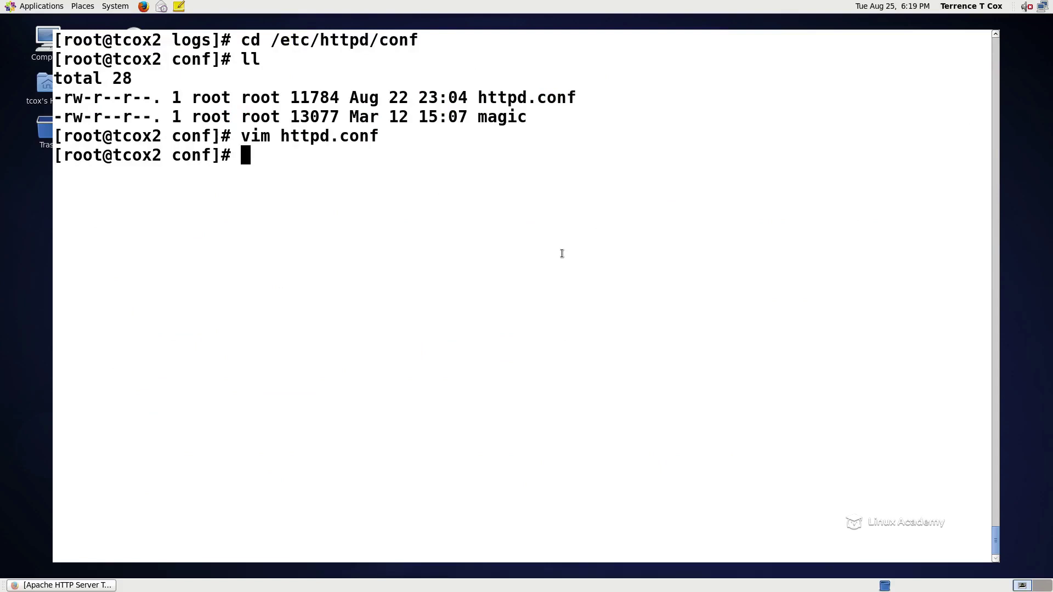
Restart the httpd service with systemctl.
text(systemctl )
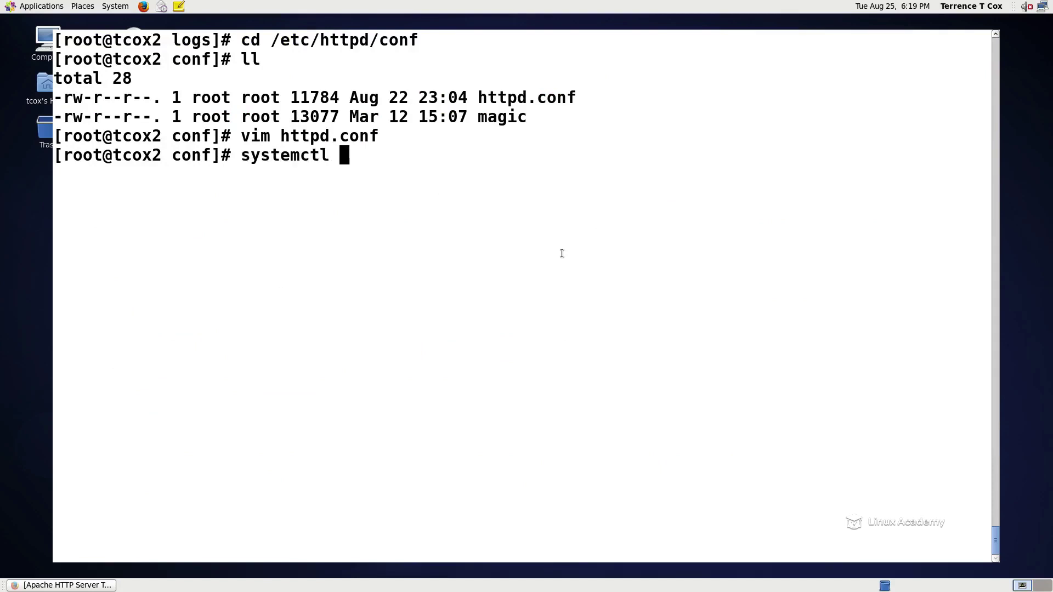
text(restart h)
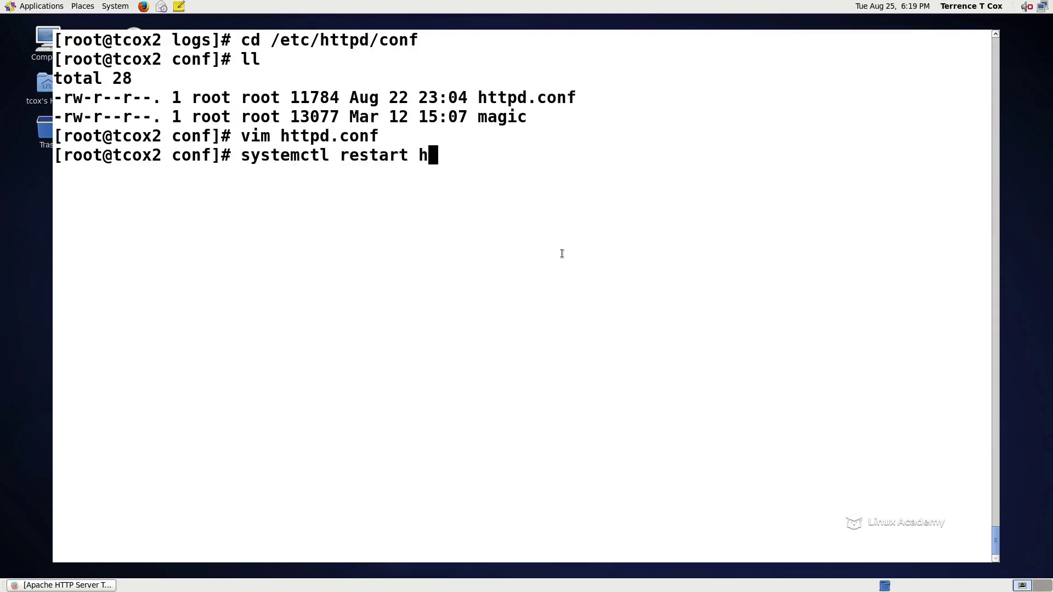
text(ttpd)
key(Return)
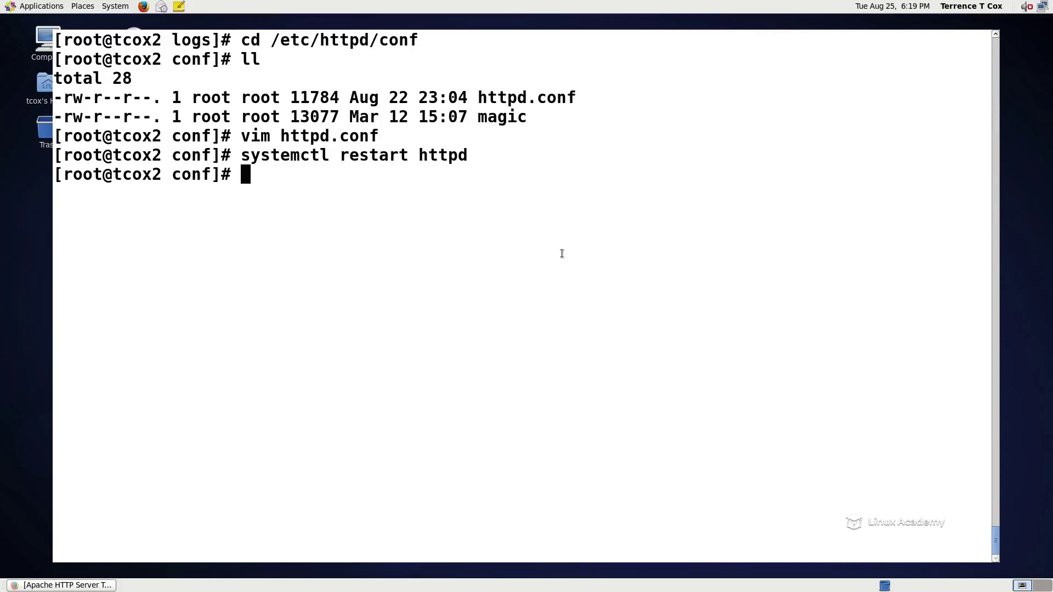
Hide the terminal, switch to Firefox, open a new tab and close the old test page tab.
key(ctrl+d)
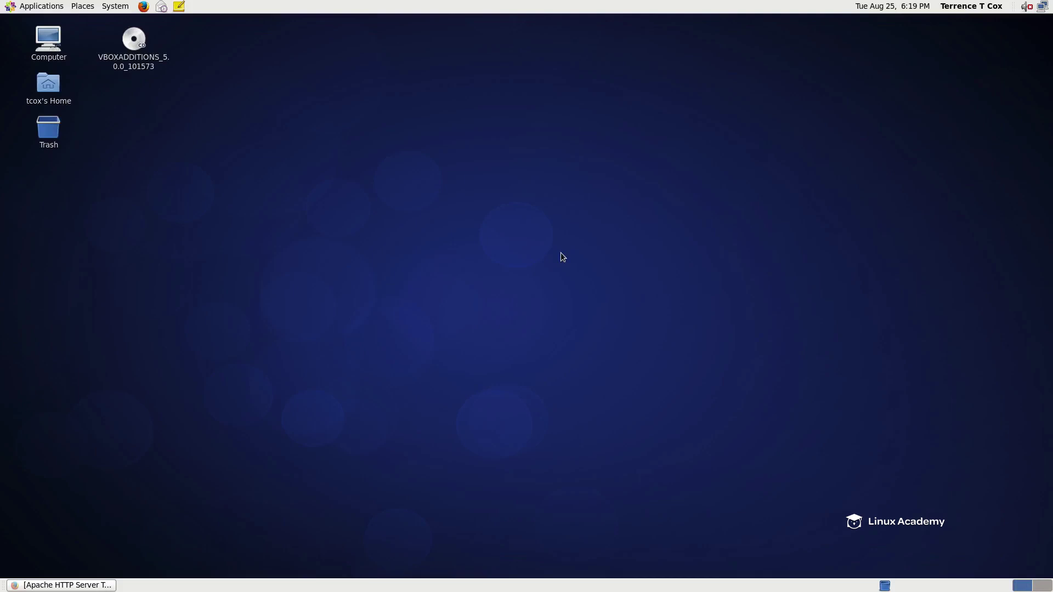
click(39, 582)
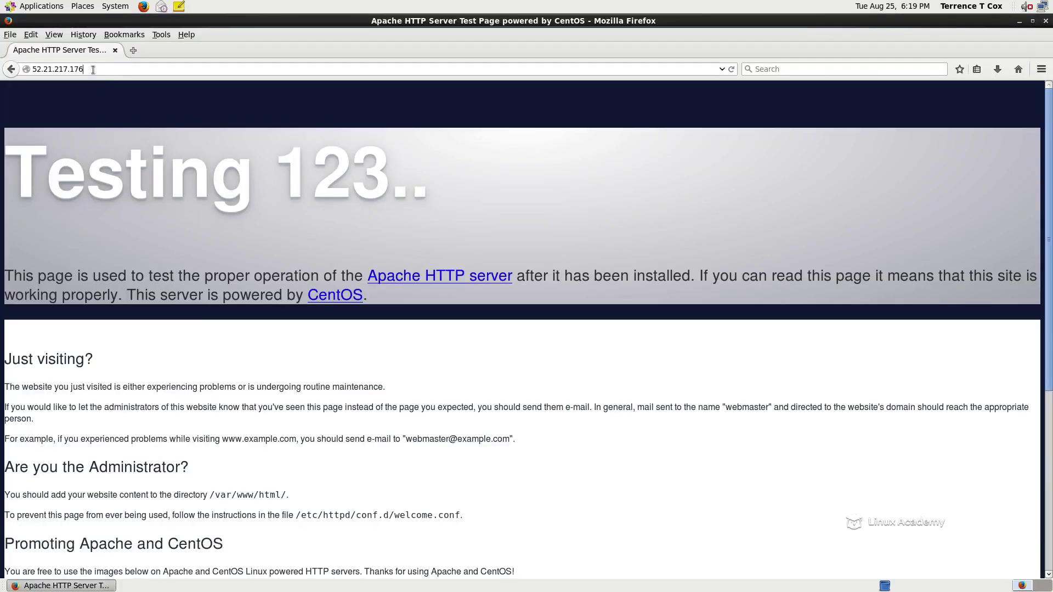
click(129, 51)
click(115, 50)
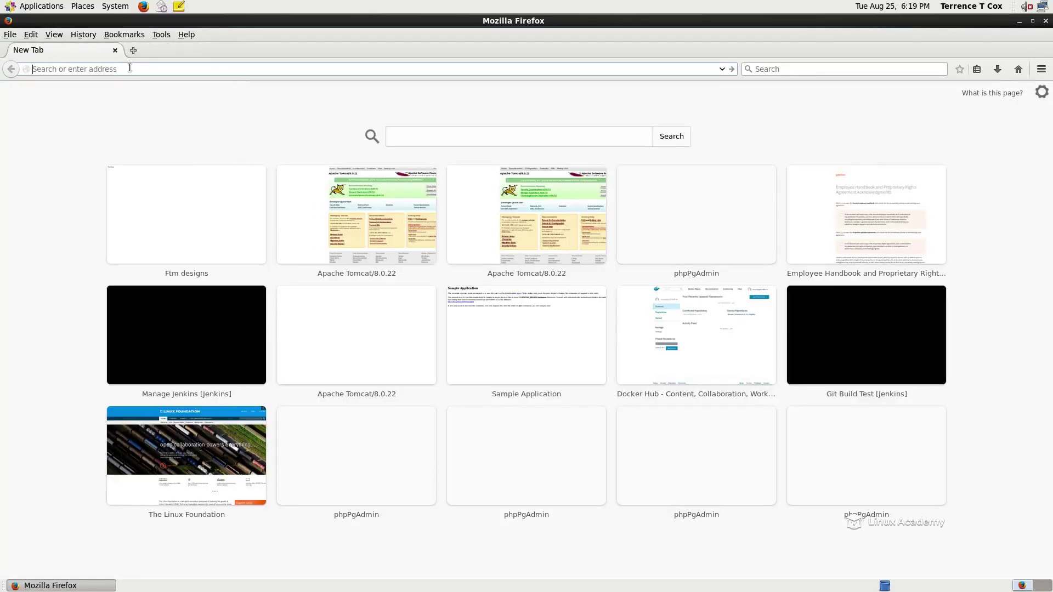
text(http://)
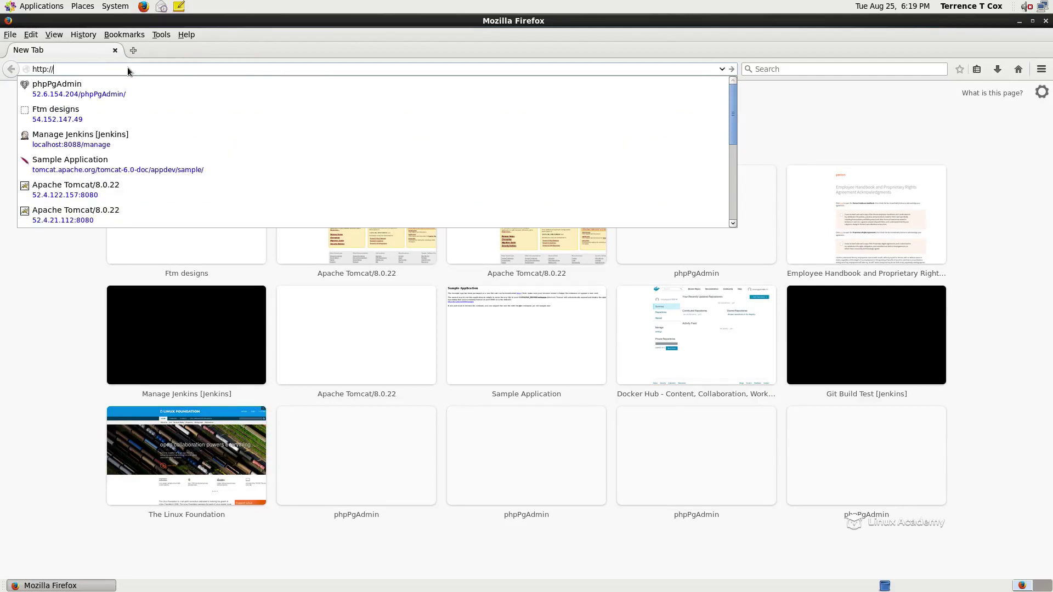
text(52.21)
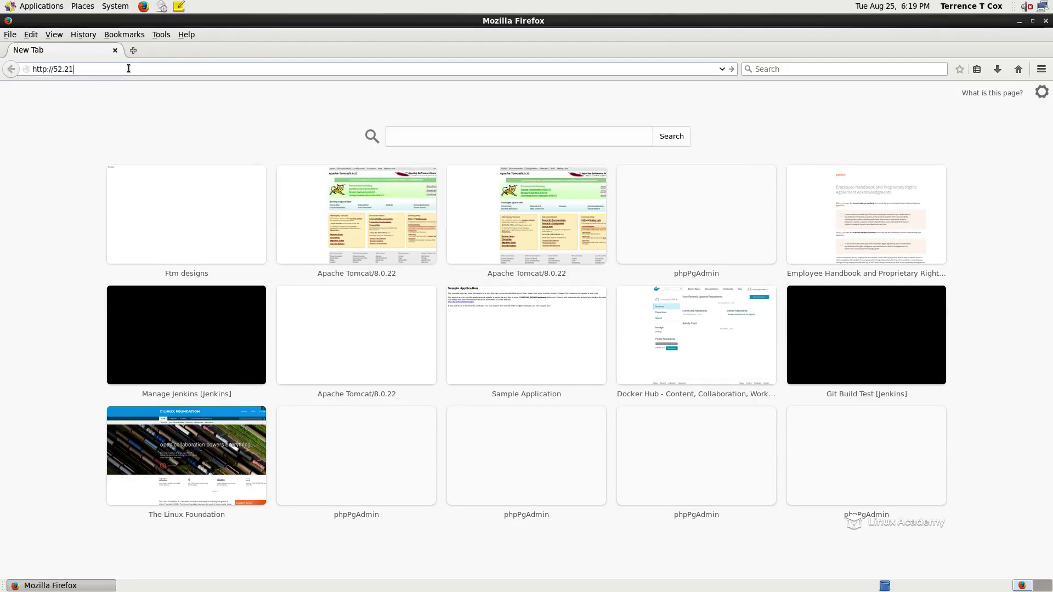
text(.217.176)
key(Return)
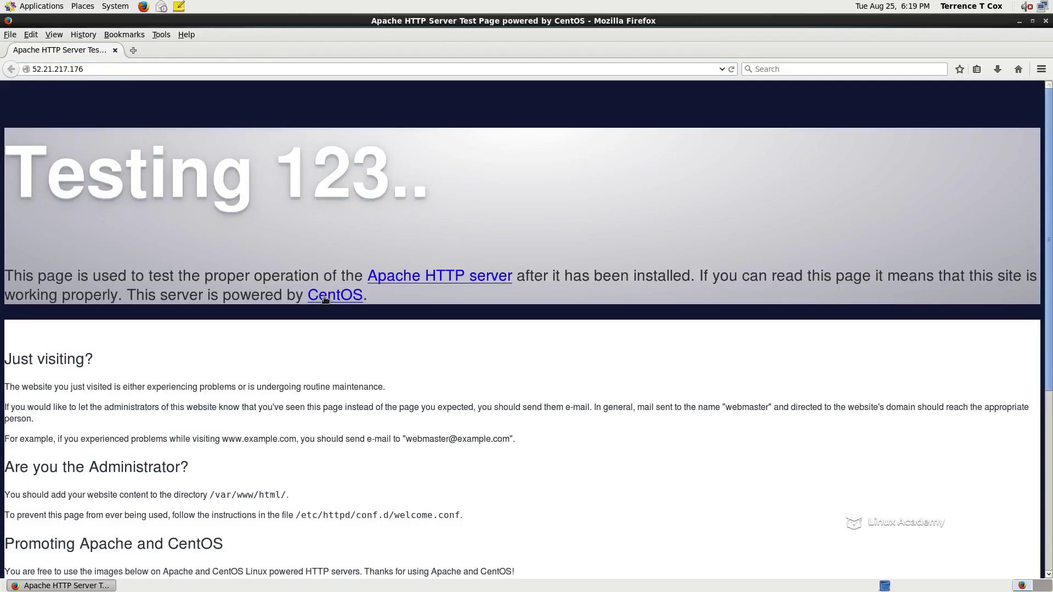
Request the /help path on the same server by adding it to the page address.
click(101, 70)
text(/help)
key(Return)
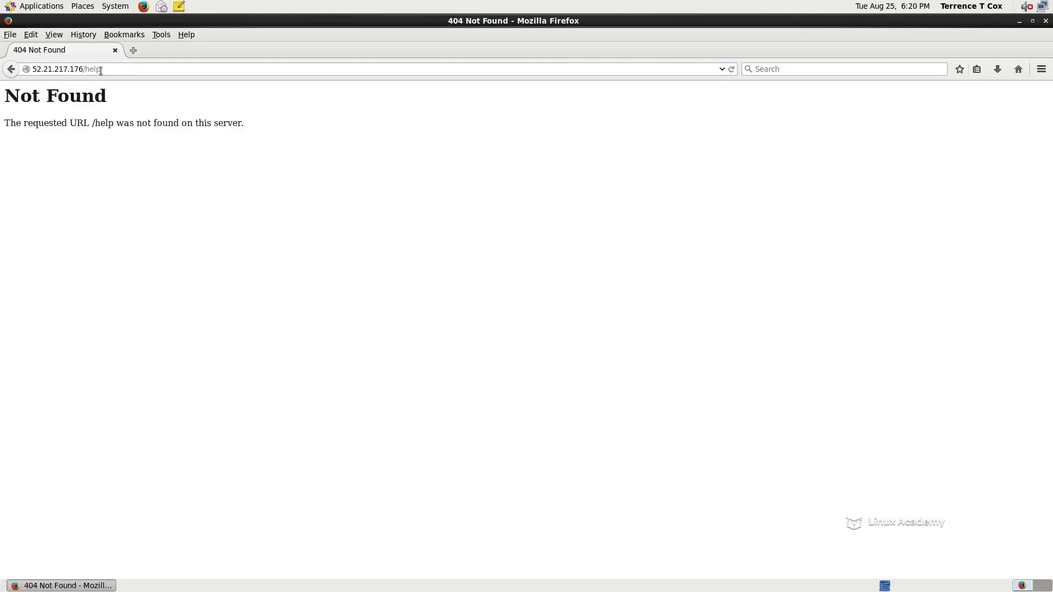
Minimize Firefox, switch back to the terminal, change to the httpd logs directory through its parent, and list its files in long format.
click(1019, 21)
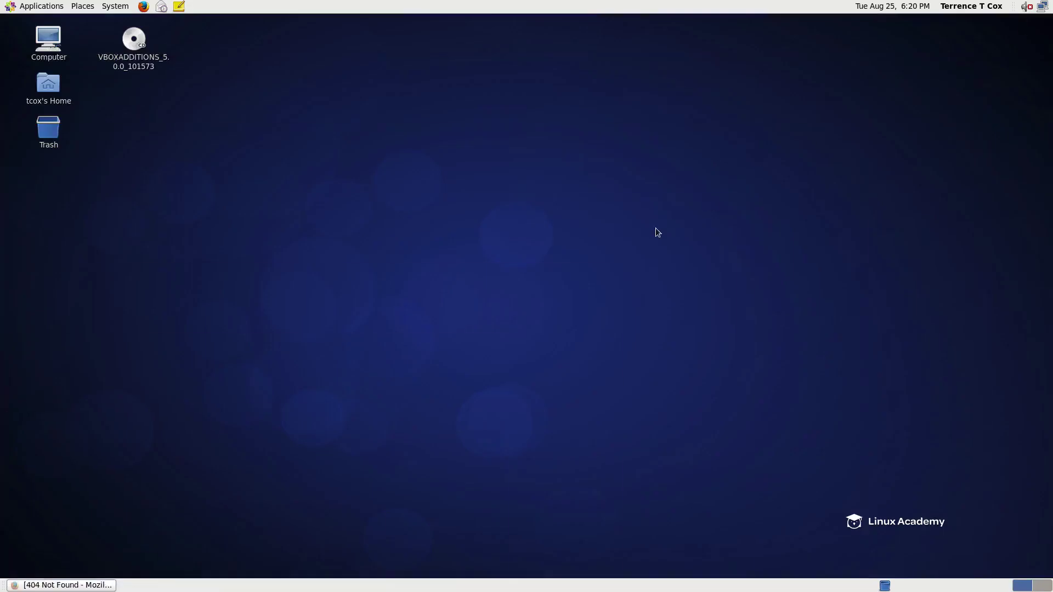
key(ctrl+alt+Right)
text(cd ..)
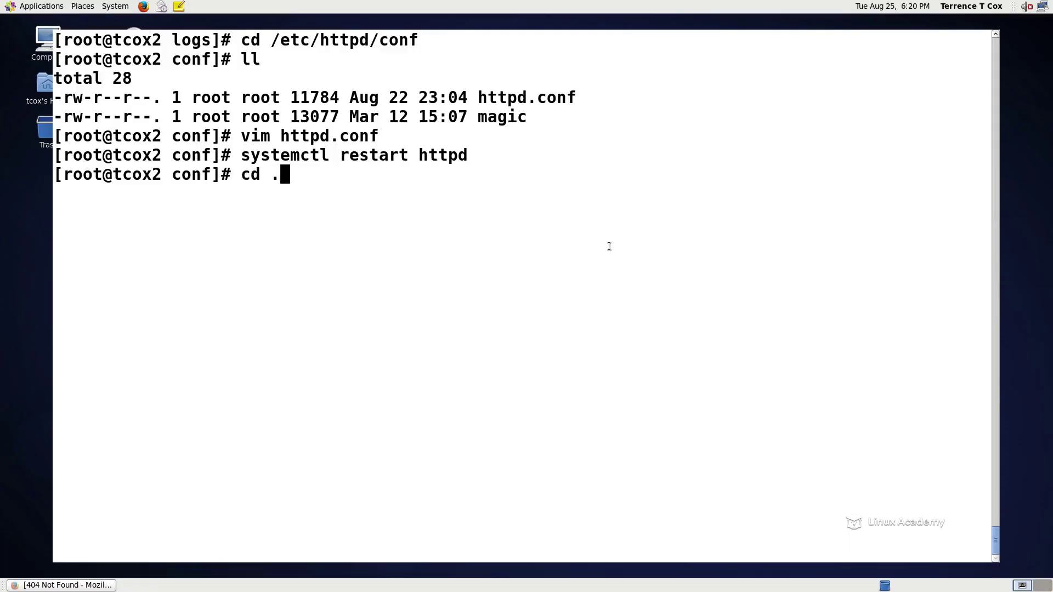
key(Return)
text(cd logs)
key(Tab)
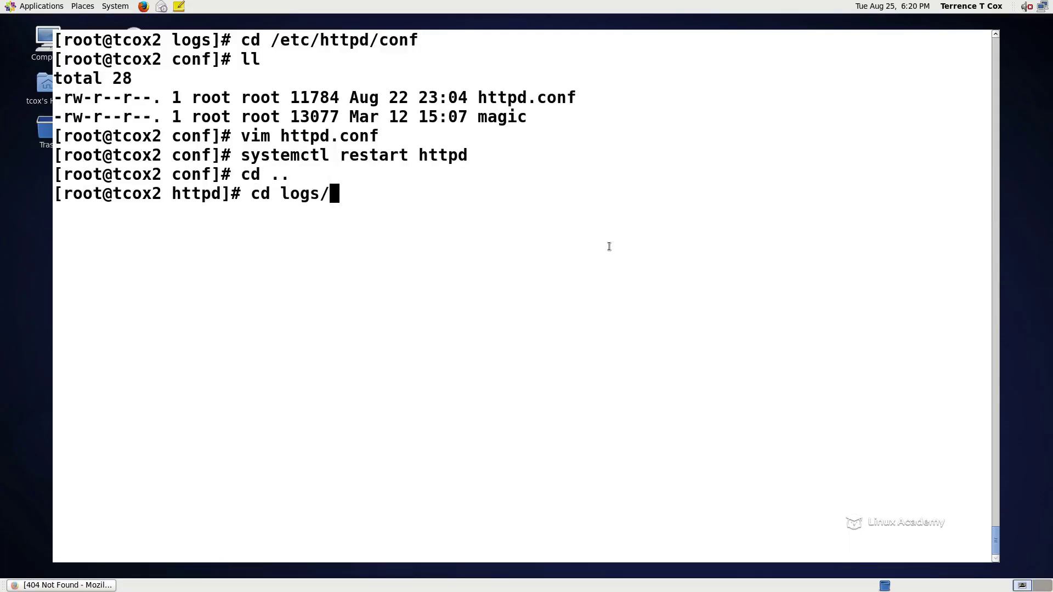
key(Return)
text(ll)
key(Return)
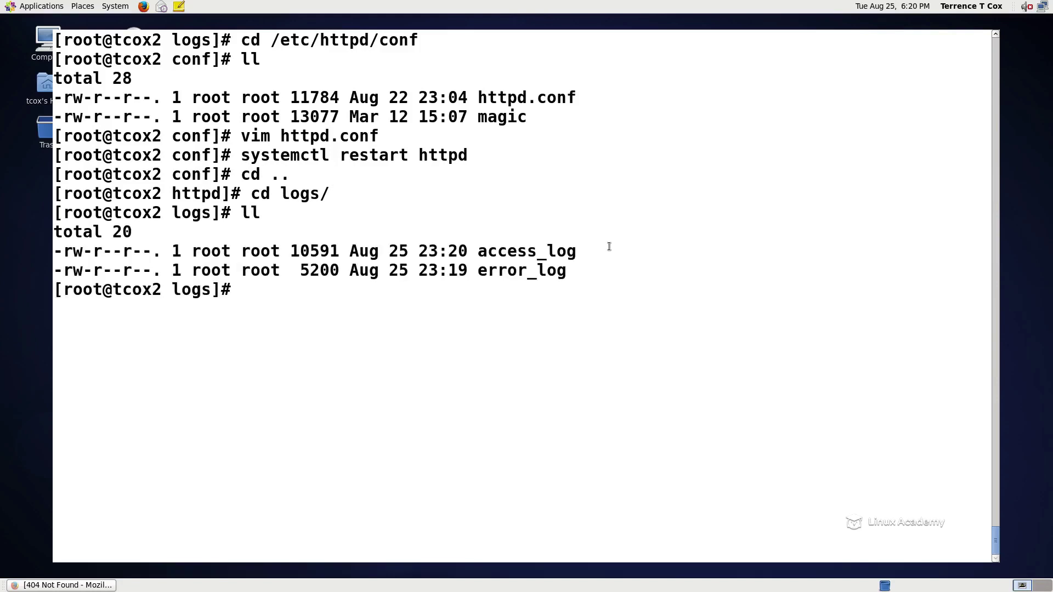
Display the last lines of access_log with tail and examine the entries for the recent page requests.
text(cat)
key(BackSpace)
key(BackSpace)
key(BackSpace)
key(BackSpace)
text(tail acces)
key(Tab)
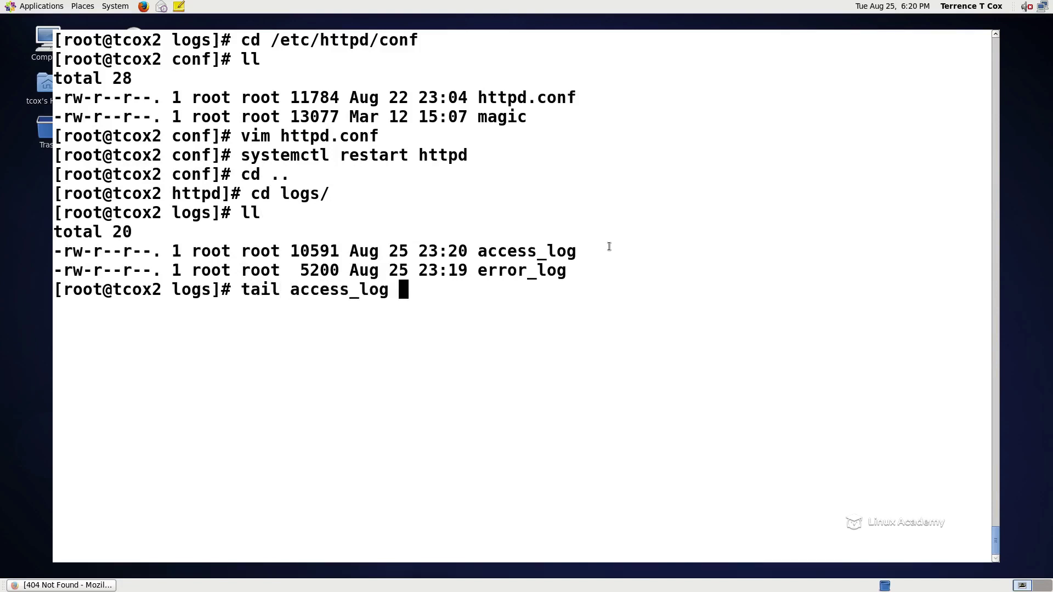
key(Return)
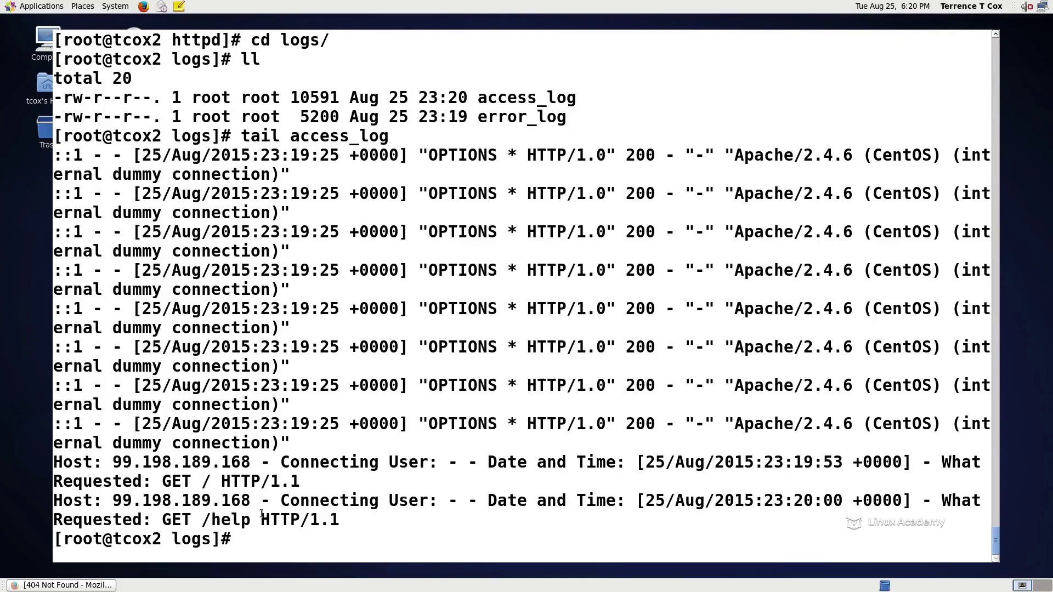
double_click(206, 481)
click(322, 483)
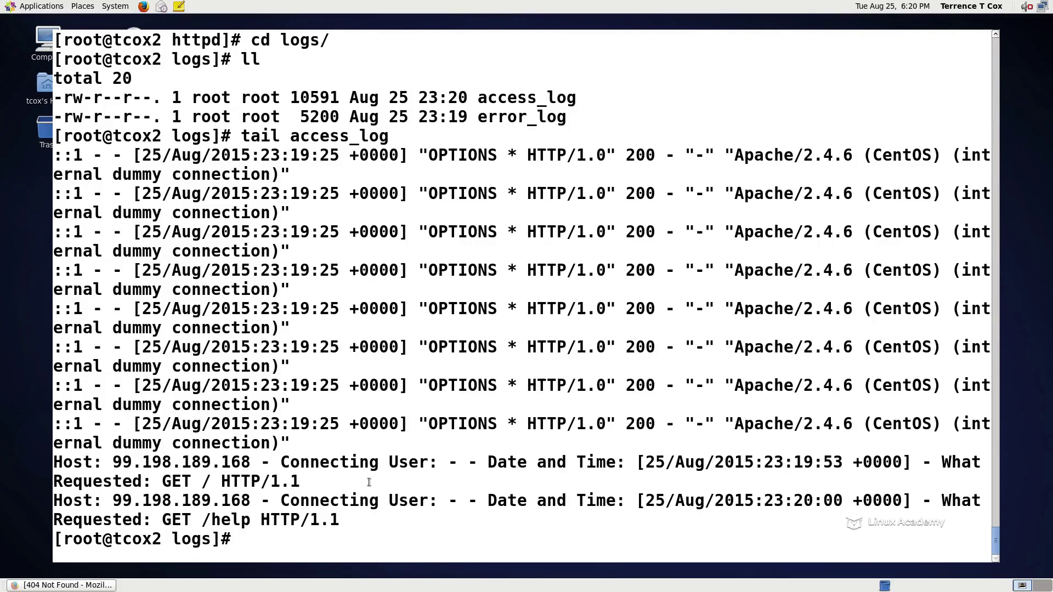